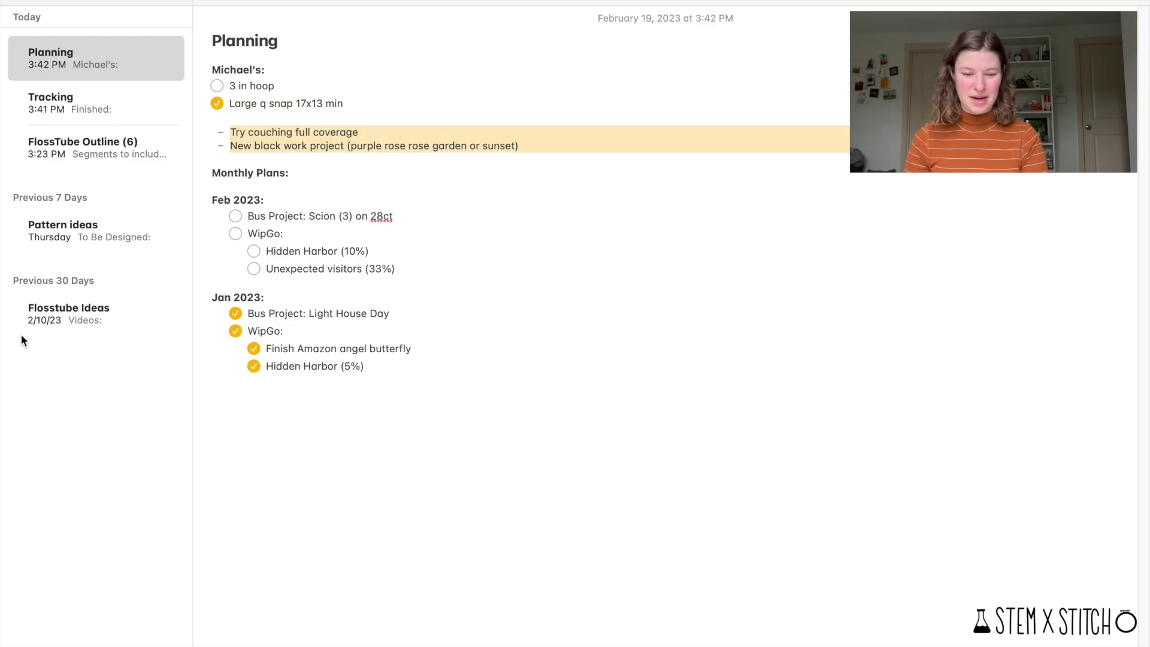
# Open the FlossTube Outline (6) note and check off Get stitching together, Setup camera, Take thumbnail and Film video in its To Do list.
pyautogui.click(87, 151)
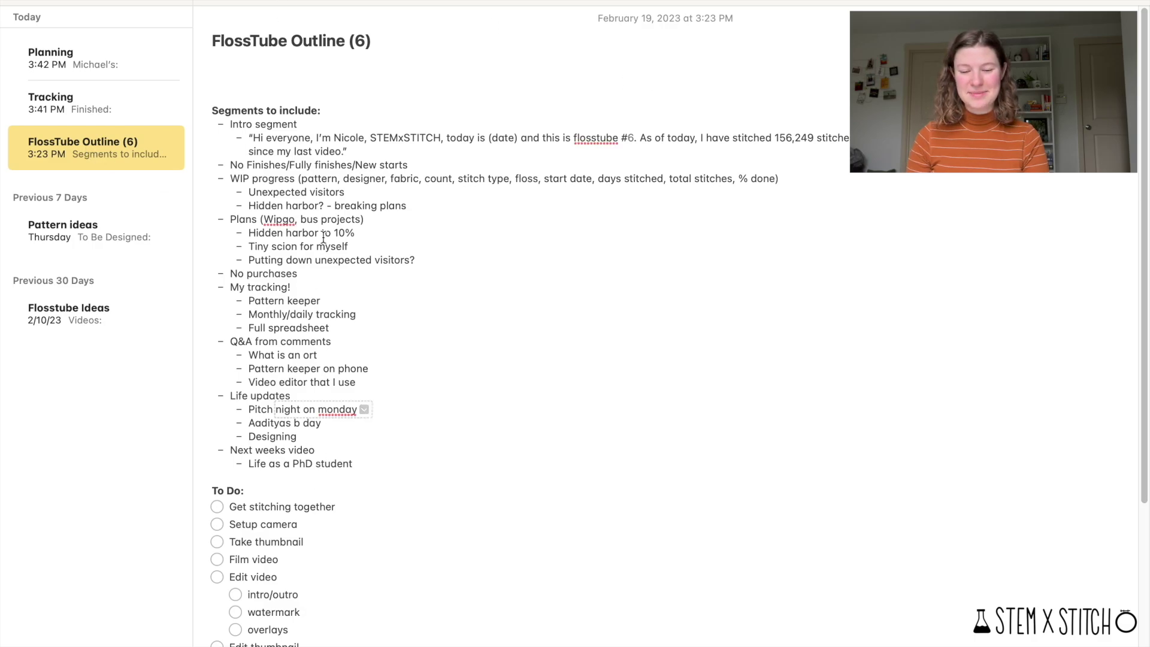
pyautogui.scroll(-3, 271, 396)
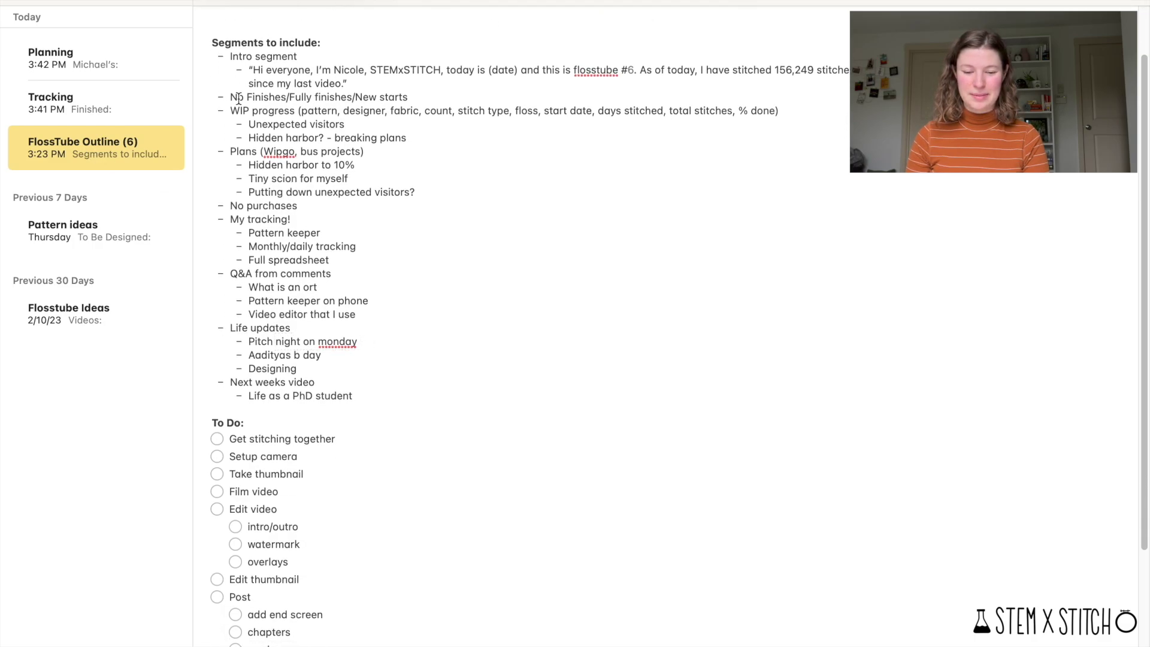
pyautogui.scroll(-8, 276, 338)
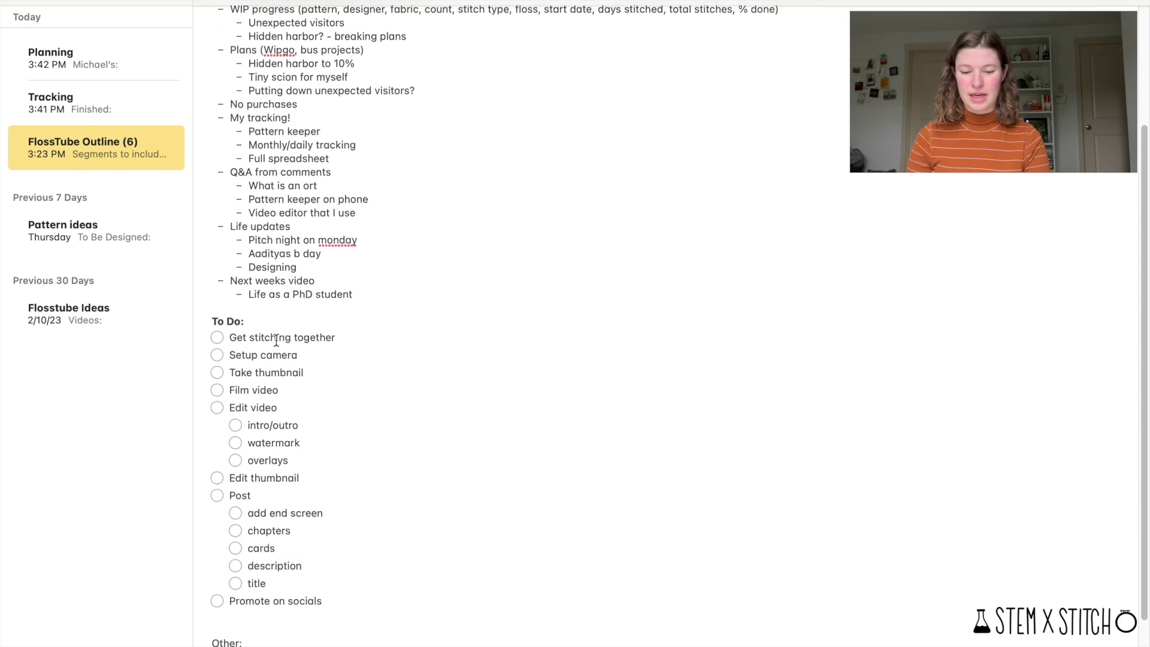
pyautogui.scroll(6, 276, 340)
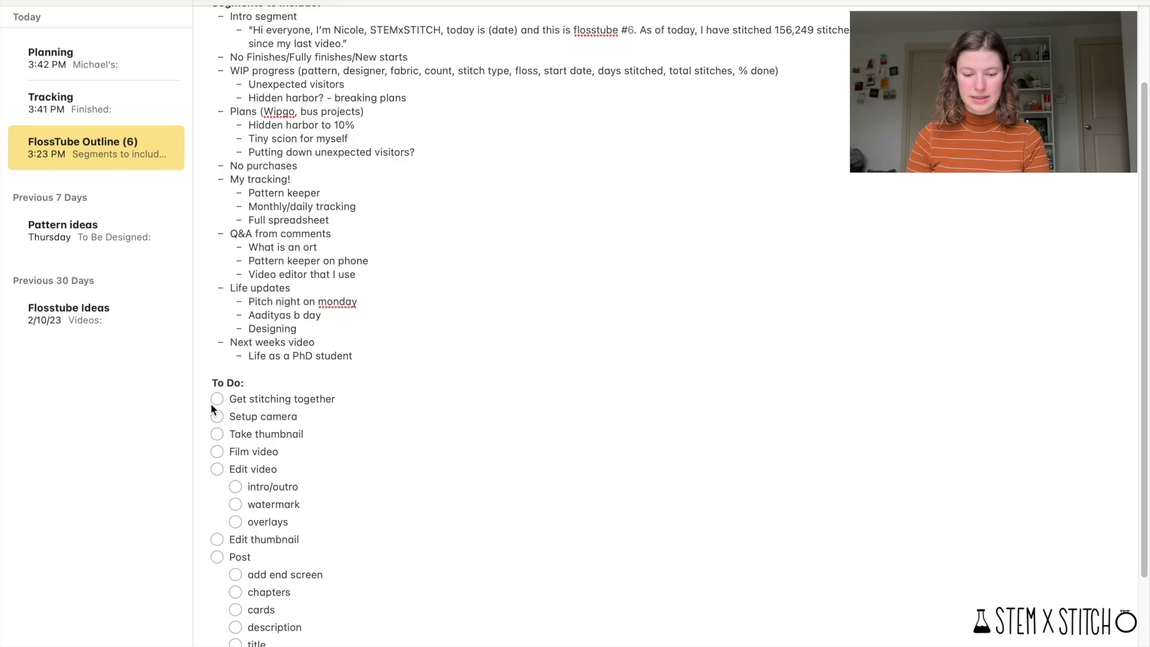
pyautogui.click(216, 401)
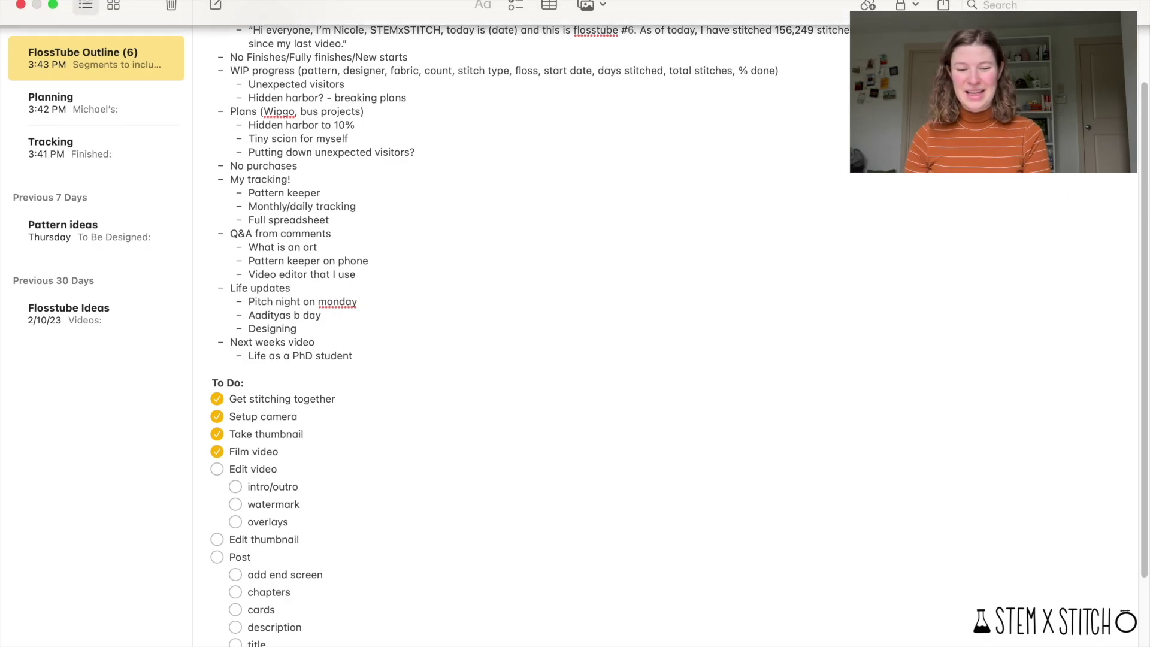
pyautogui.scroll(-2, 261, 607)
pyautogui.scroll(5, 261, 606)
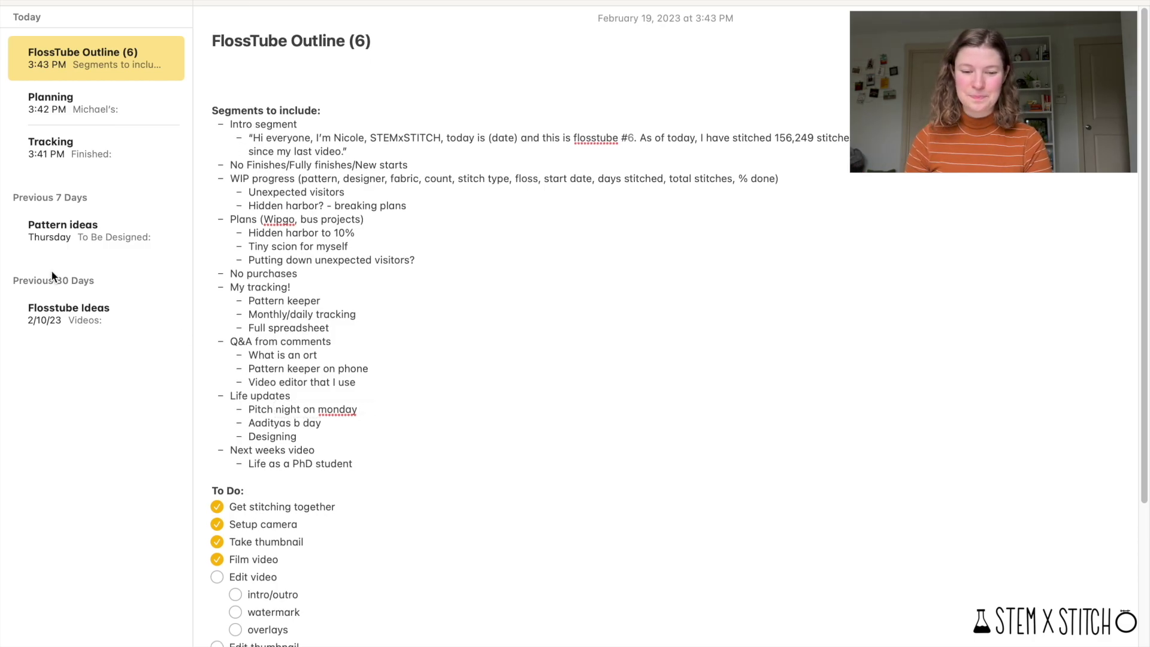
# Minimize the notes window and switch to the Cross Stitch Tracker workbook in Excel, shown full screen.
pyautogui.moveTo(96, 1)
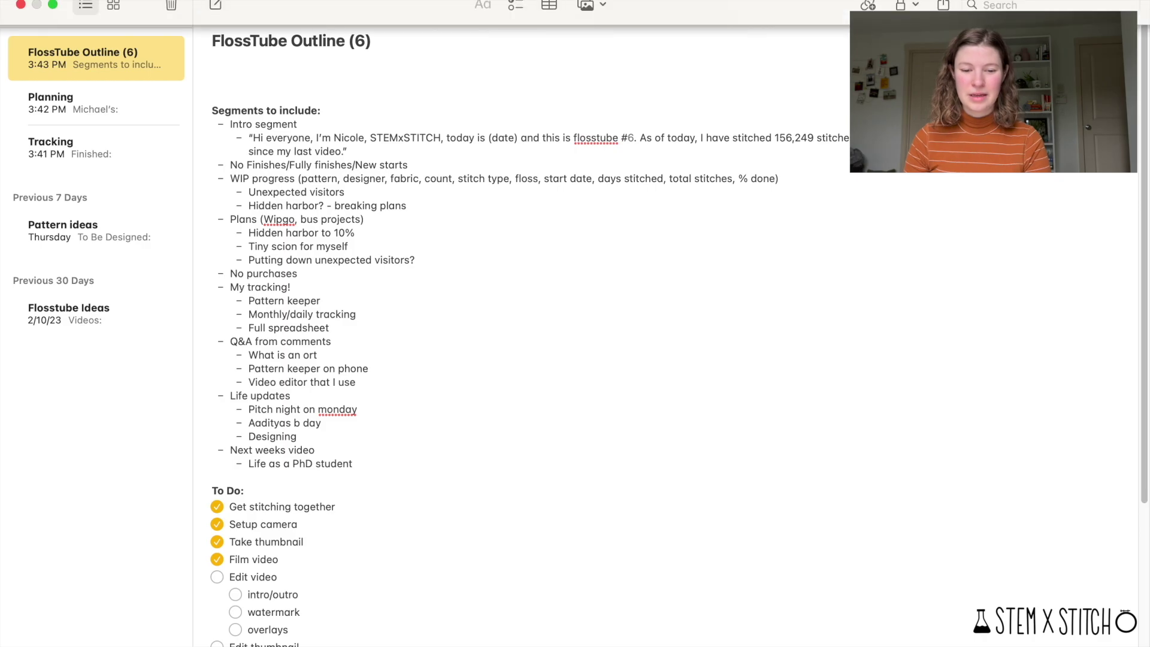
pyautogui.click(52, 9)
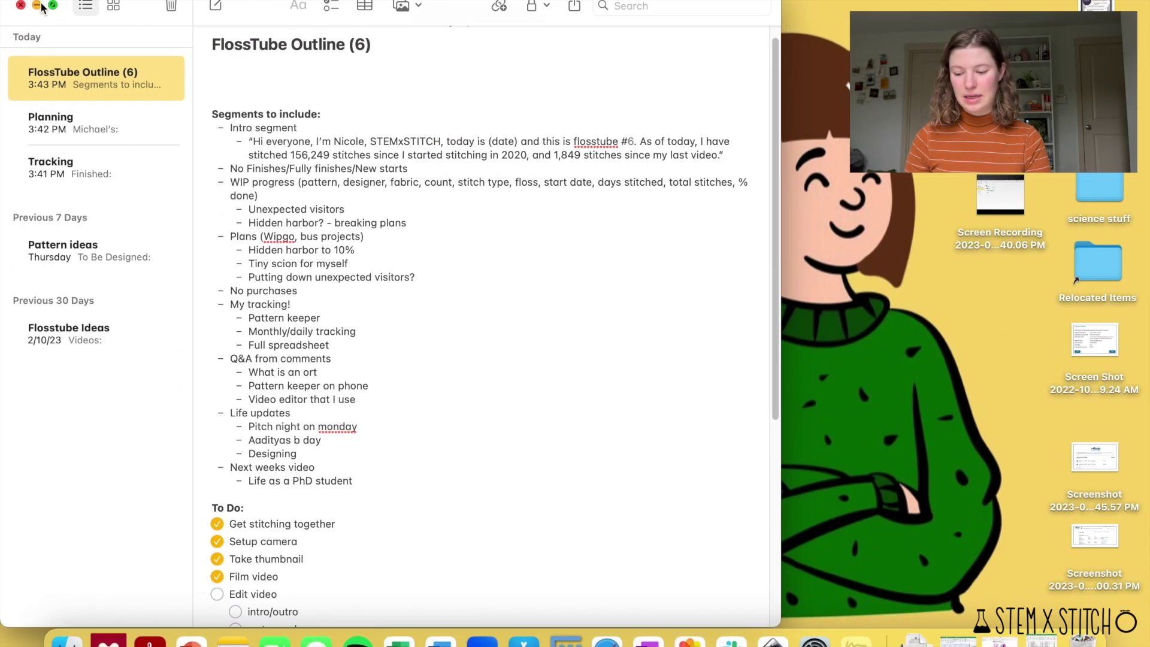
pyautogui.click(38, 5)
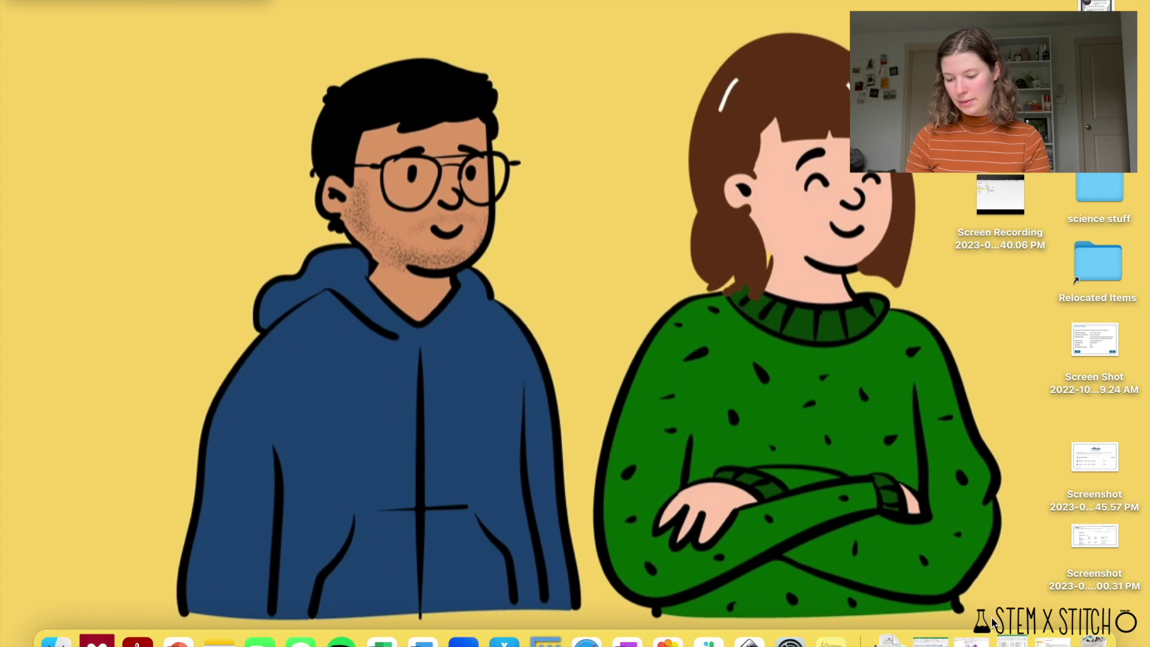
pyautogui.click(1019, 642)
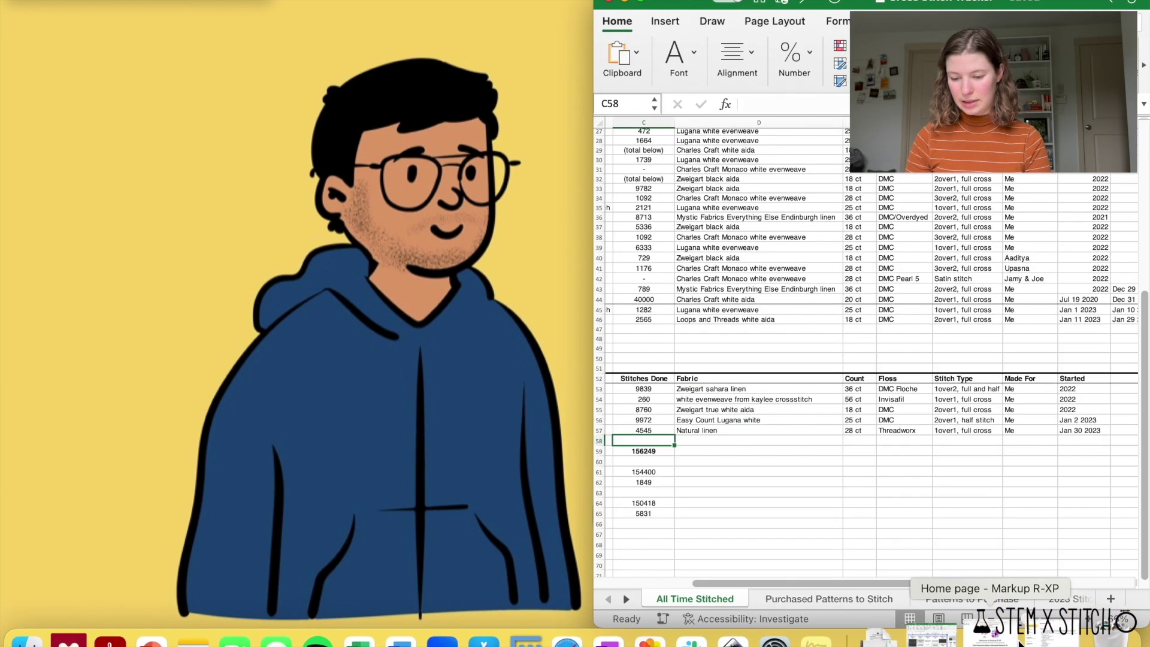
pyautogui.click(640, 3)
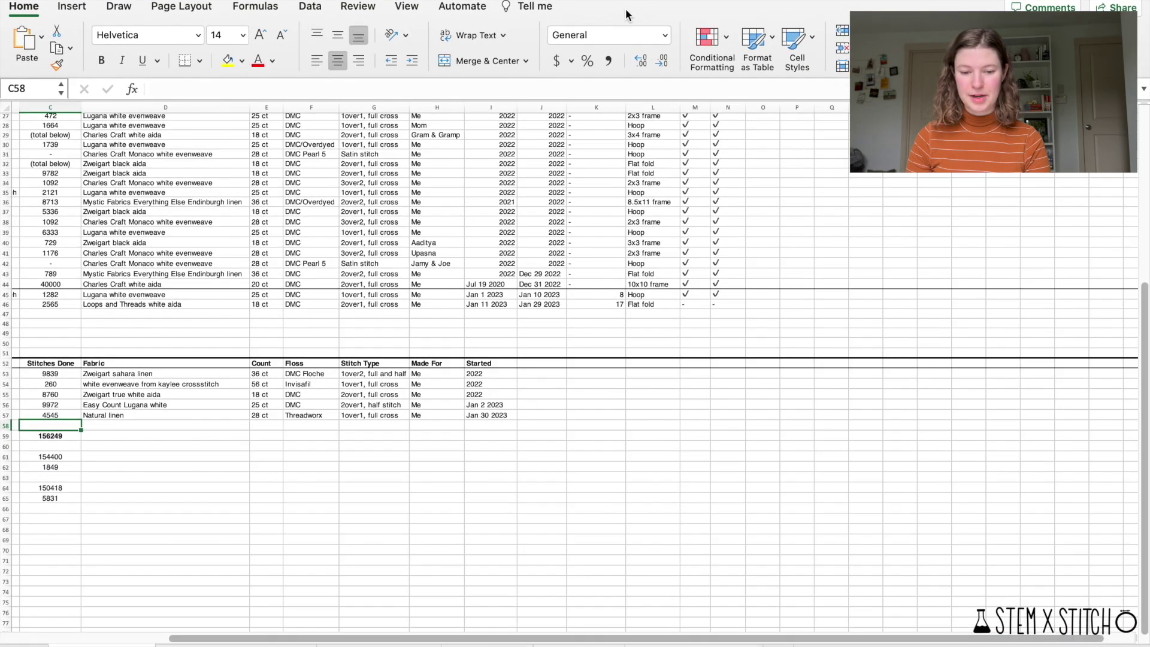
# Examine the completed projects table from its first row, checking the Fabric entries for Blue moth, Koi fish (1) and The creation of Adam.
pyautogui.scroll(5, 345, 226)
pyautogui.hscroll(-4, 345, 226)
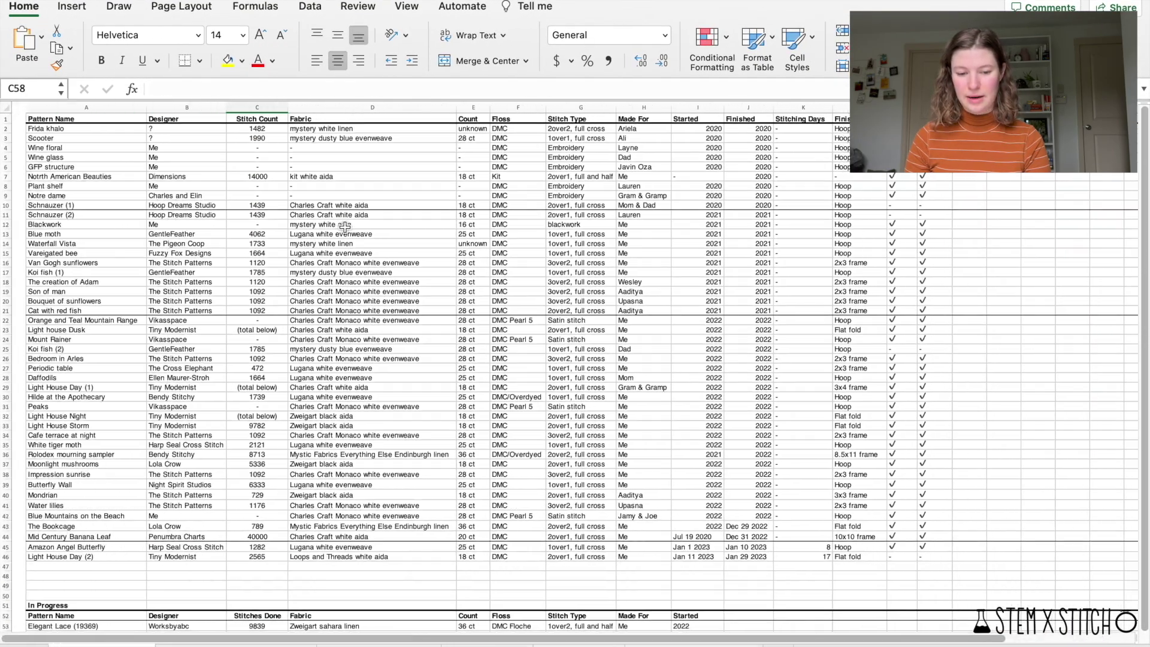
pyautogui.hscroll(2, 345, 226)
pyautogui.hscroll(-2, 345, 226)
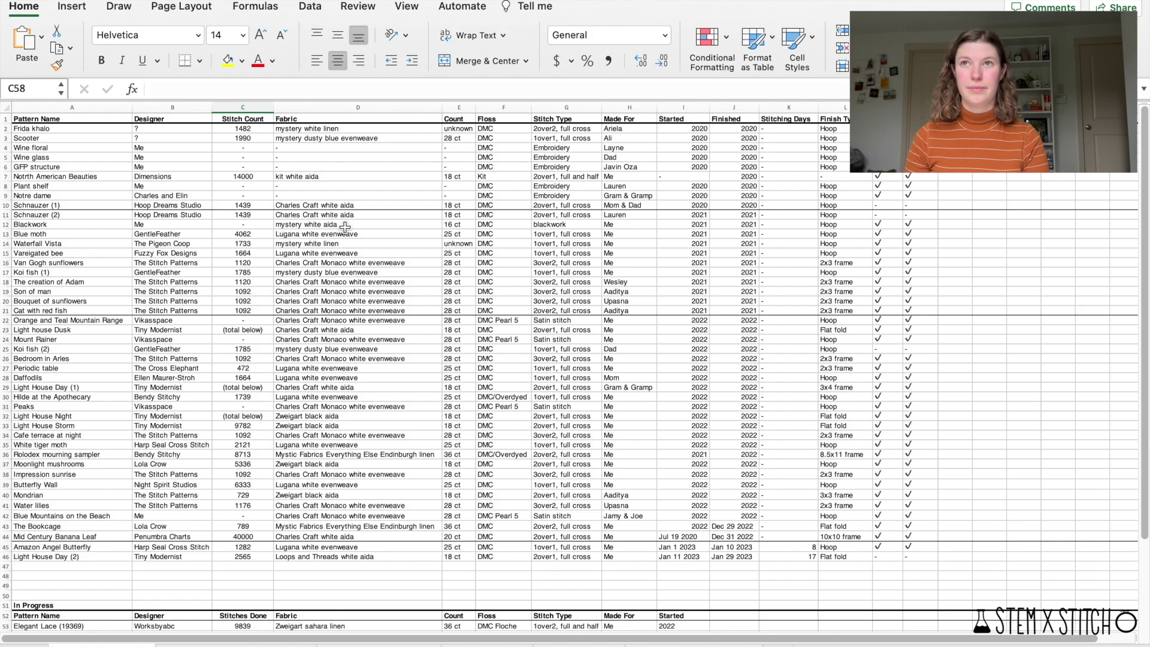
pyautogui.click(328, 234)
pyautogui.click(324, 283)
pyautogui.click(340, 235)
pyautogui.click(339, 273)
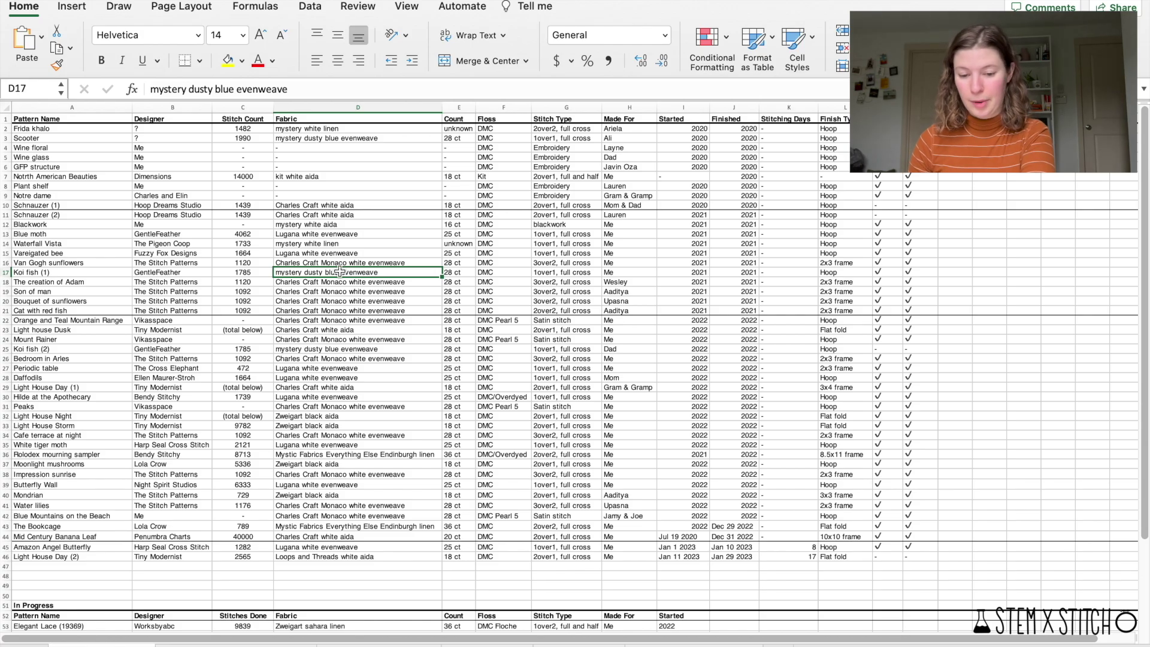
# Enlarge the table and examine the Pattern Name, Designer and Stitch Count columns, highlighting the stitch counts left as dashes.
pyautogui.scroll(5, 340, 272)
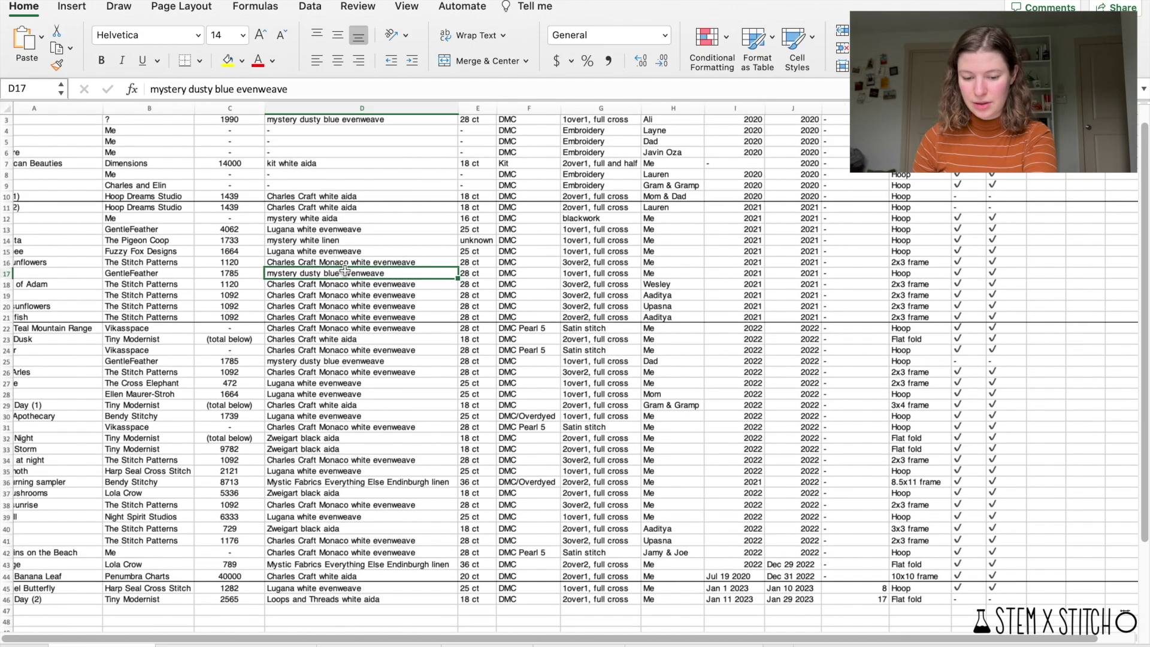
pyautogui.scroll(-3, 345, 271)
pyautogui.scroll(3, 192, 236)
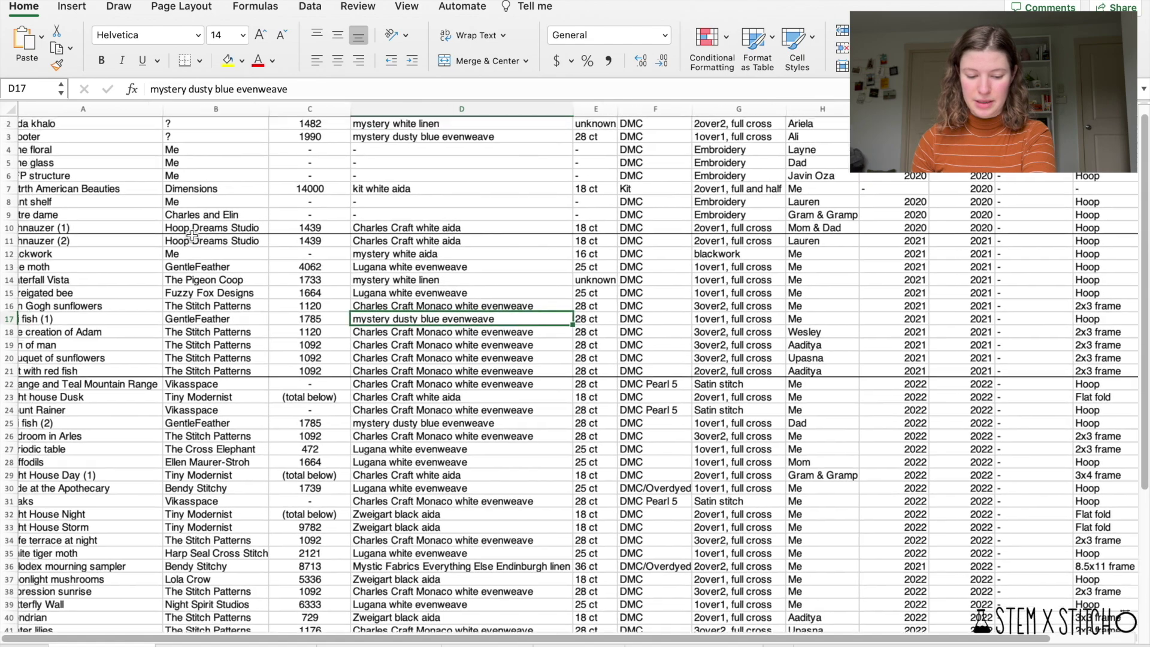
pyautogui.scroll(-1, 192, 236)
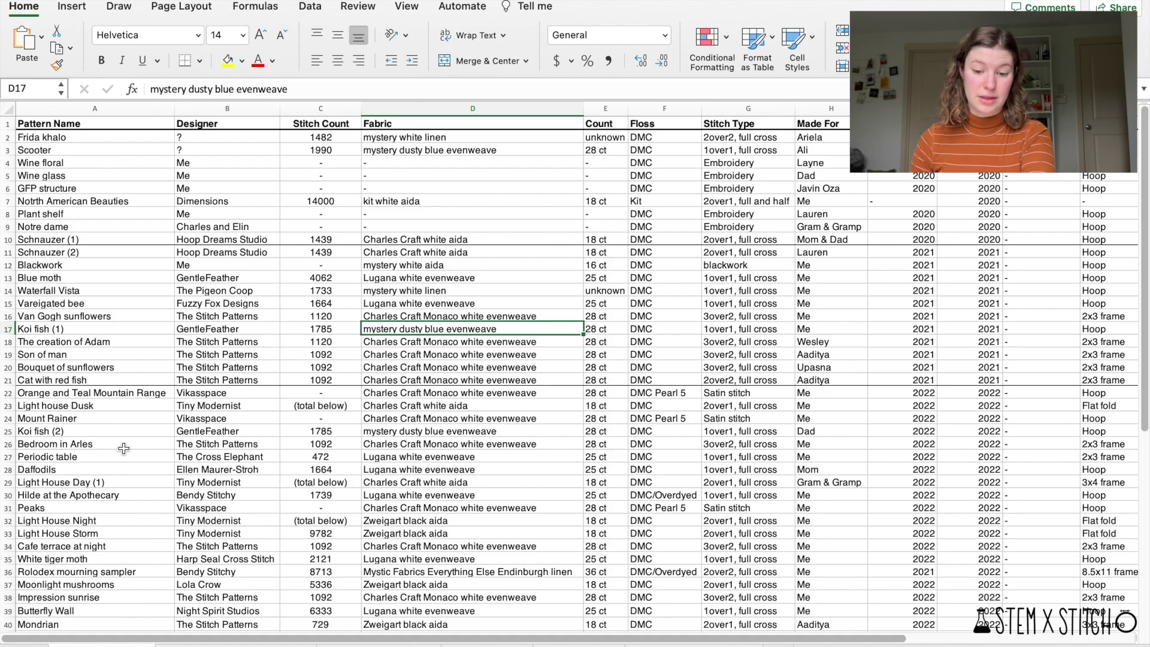
pyautogui.scroll(3, 25, 349)
pyautogui.scroll(-2, 24, 349)
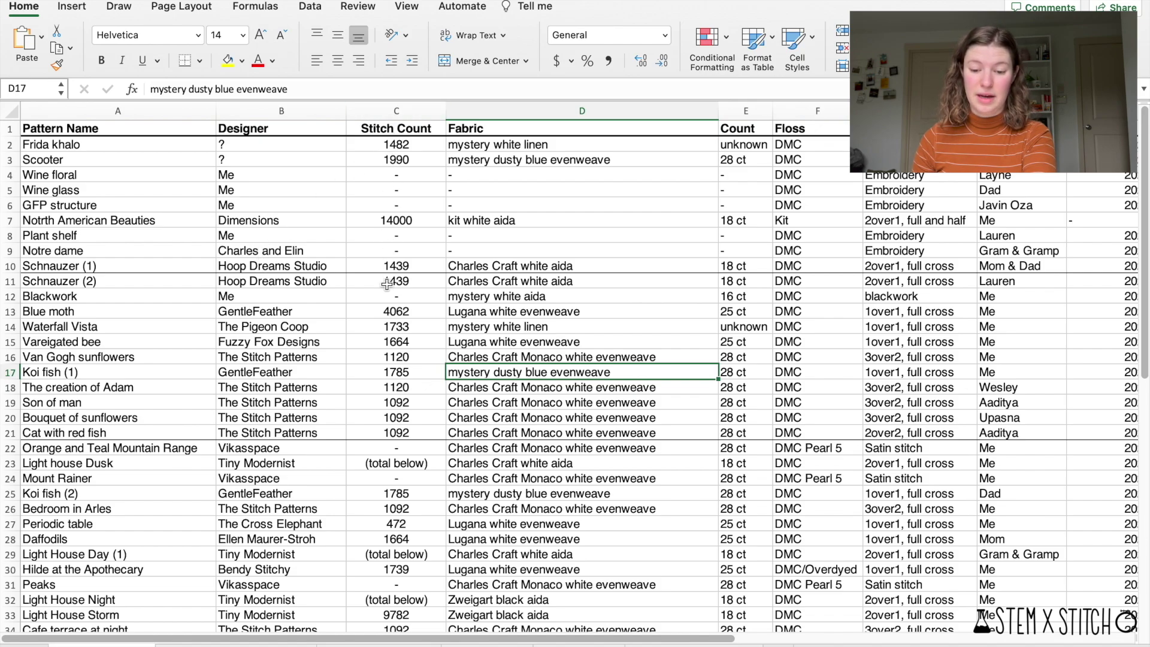
pyautogui.moveTo(411, 175); pyautogui.dragTo(409, 254)
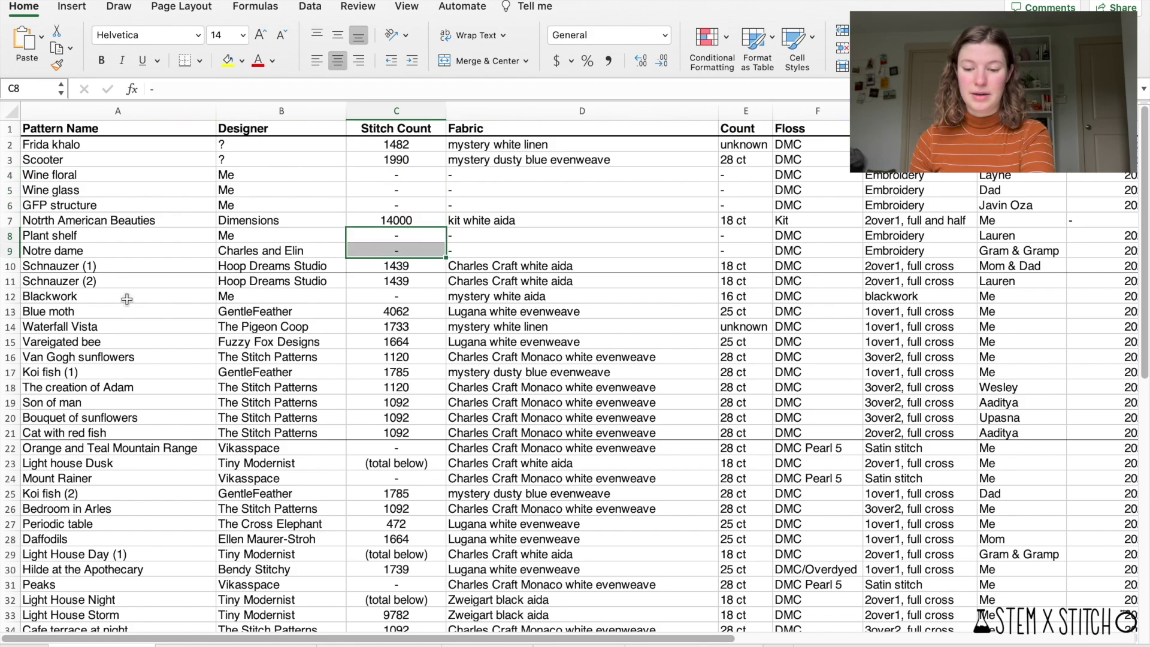
# Examine the Fabric column, highlighting the blank-dash entries of the three embroidery projects in rows 4 to 6.
pyautogui.click(539, 191)
pyautogui.click(510, 133)
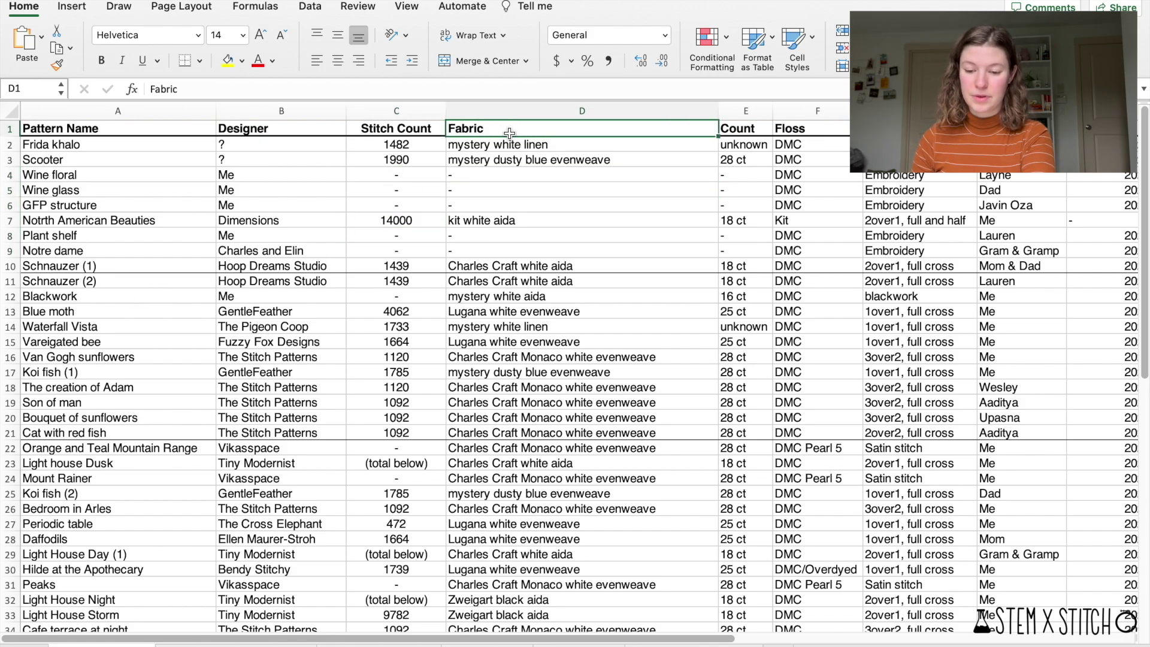
pyautogui.hscroll(3, 505, 167)
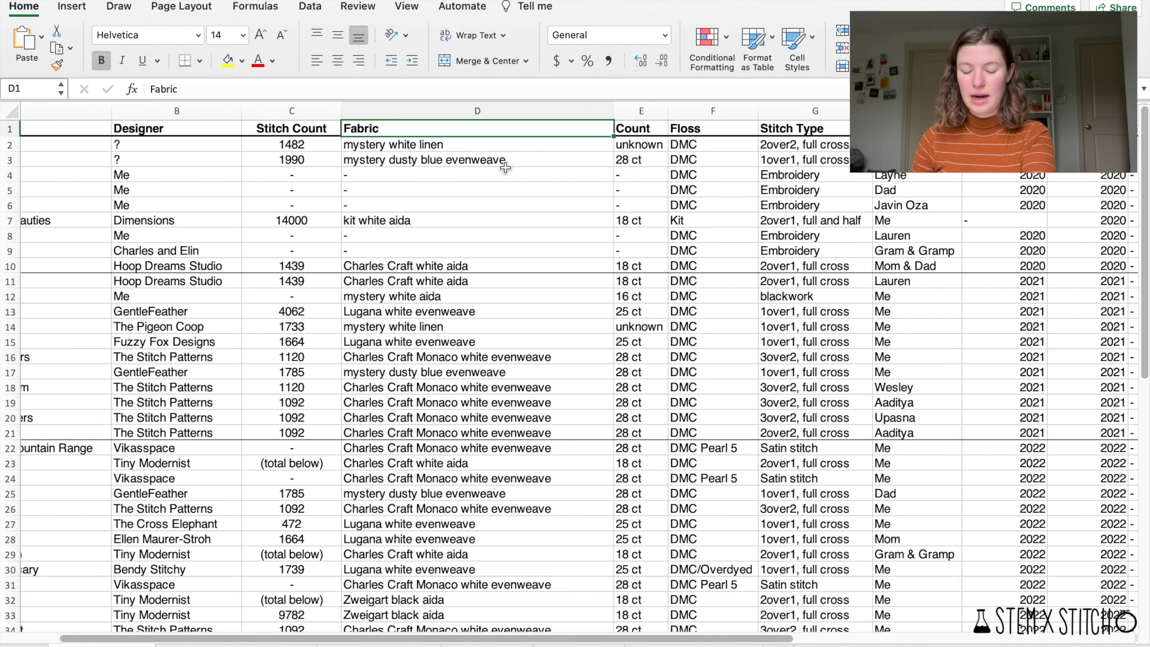
pyautogui.hscroll(-1, 393, 186)
pyautogui.moveTo(385, 175); pyautogui.dragTo(383, 206)
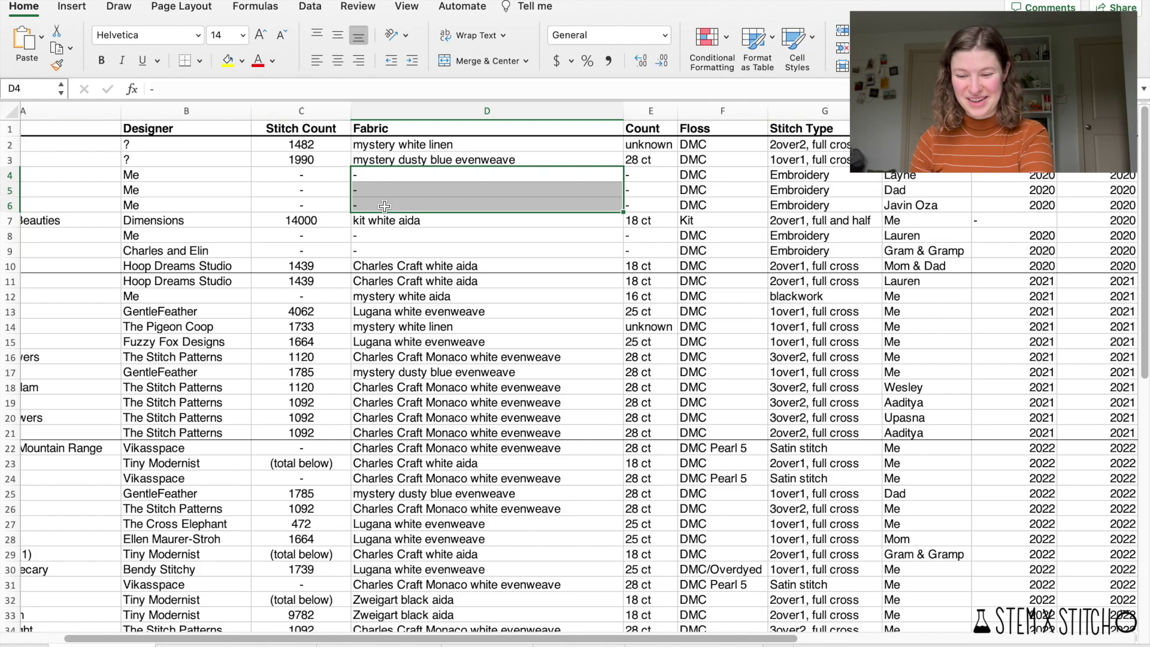
pyautogui.hscroll(2, 384, 206)
pyautogui.click(452, 200)
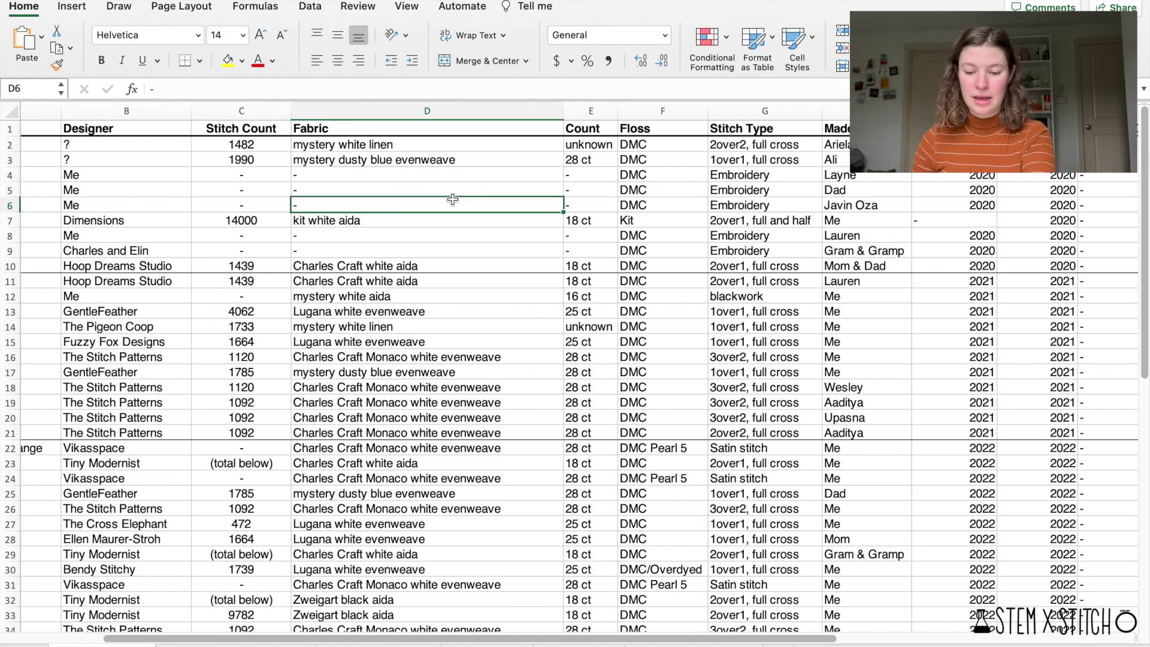
# Examine the Floss column, checking the DMC Pearl 5 entries in rows 22 and 24 and the DMC/Overdyed entry in row 30.
pyautogui.hscroll(3, 452, 200)
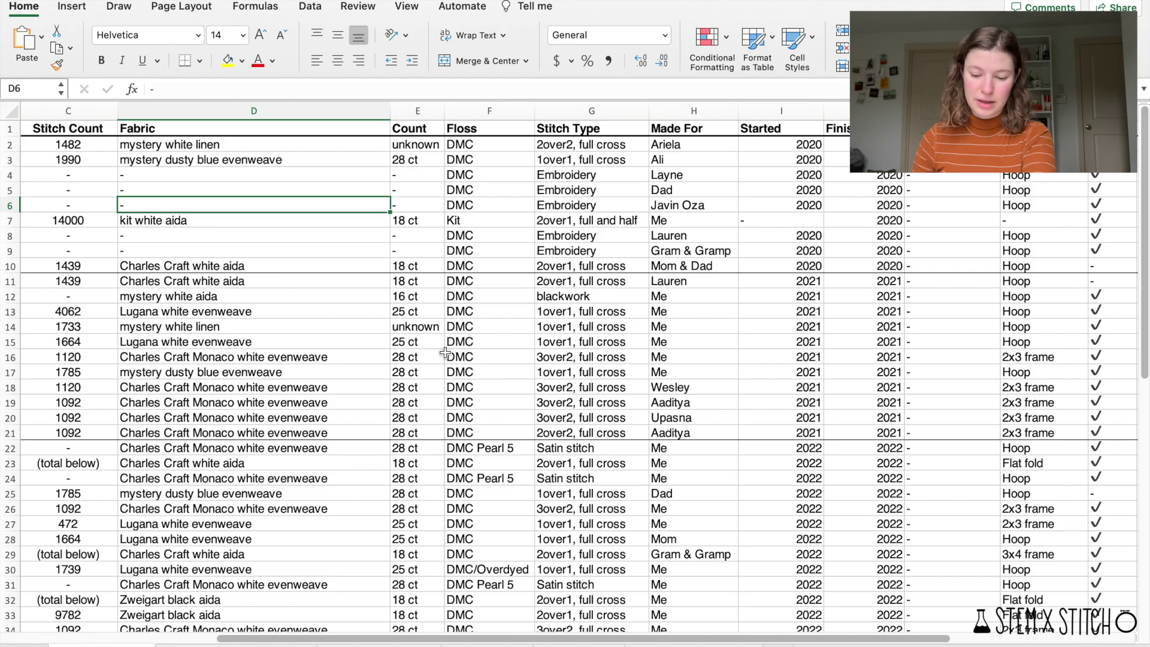
pyautogui.click(453, 448)
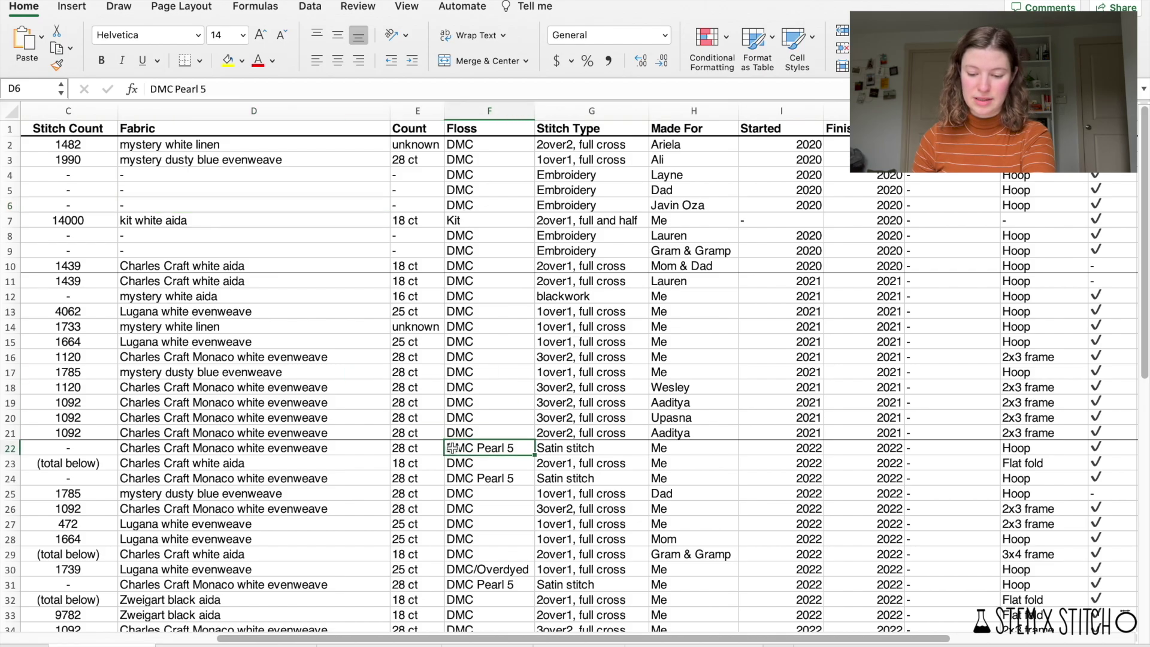
pyautogui.scroll(-1, 454, 482)
pyautogui.scroll(-1, 455, 485)
pyautogui.click(471, 530)
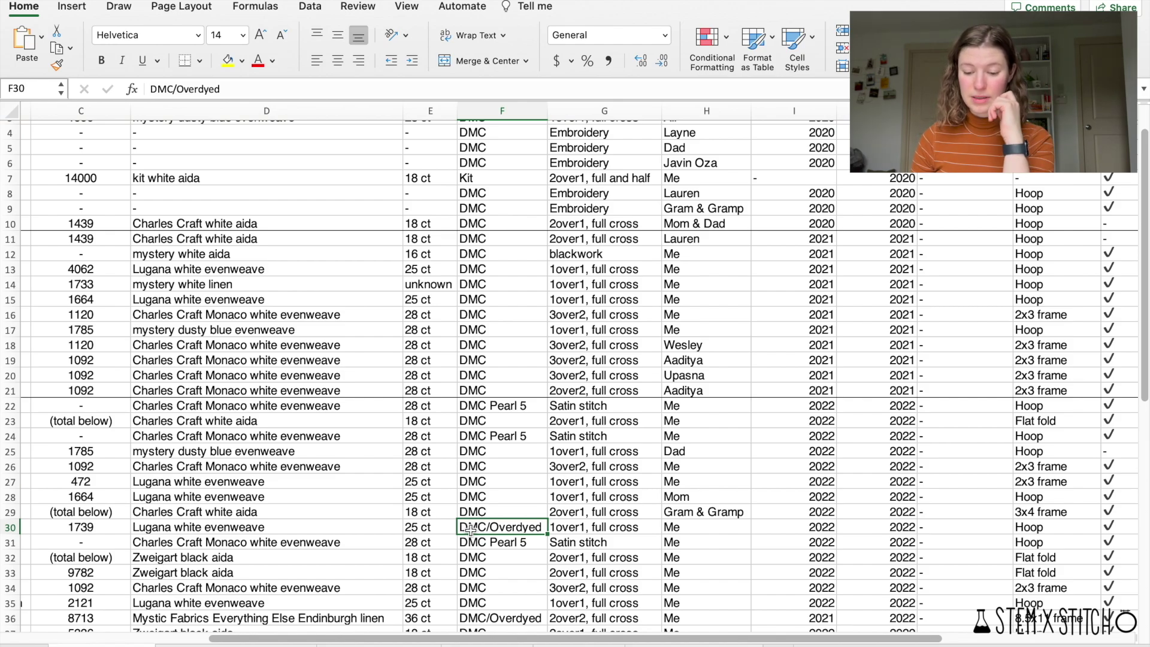
pyautogui.click(489, 442)
pyautogui.scroll(3, 491, 499)
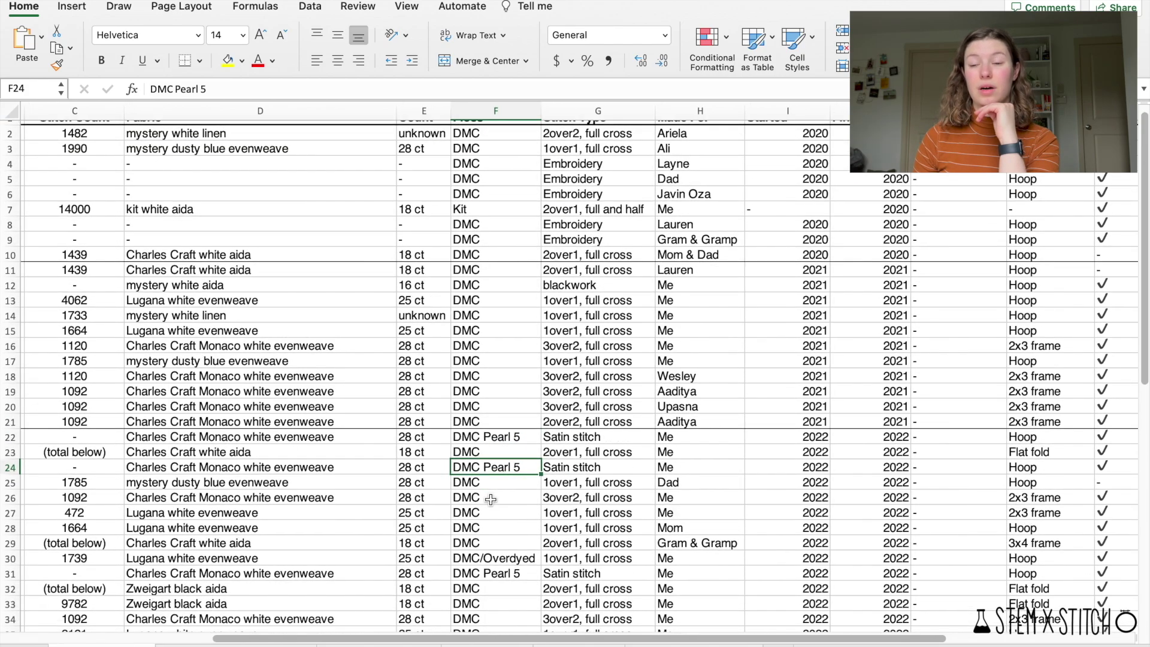
pyautogui.scroll(1, 490, 499)
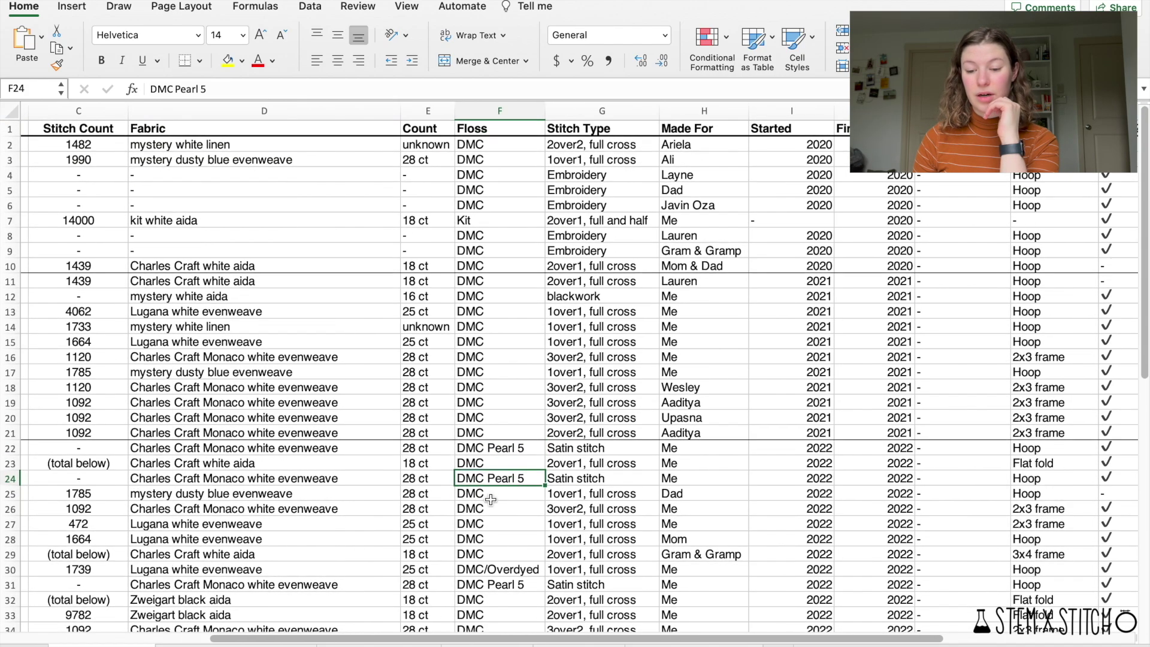
# Examine the Stitch Type column, checking the full cross, Embroidery, blackwork and Satin stitch entries.
pyautogui.moveTo(584, 175); pyautogui.dragTo(584, 279)
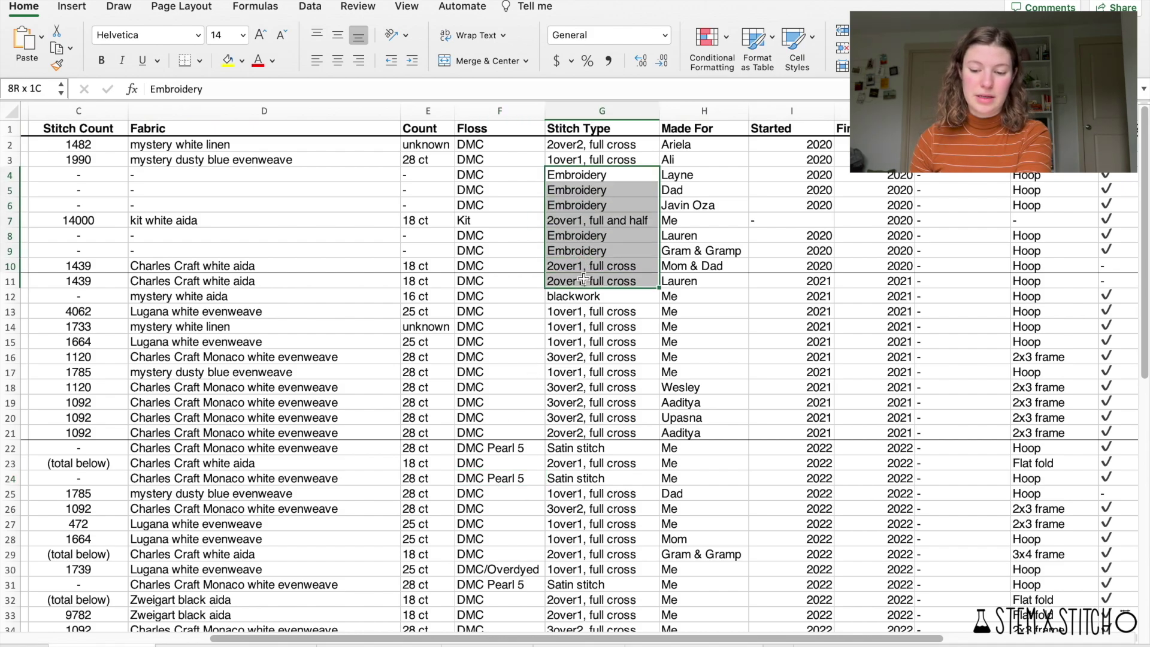
pyautogui.click(582, 144)
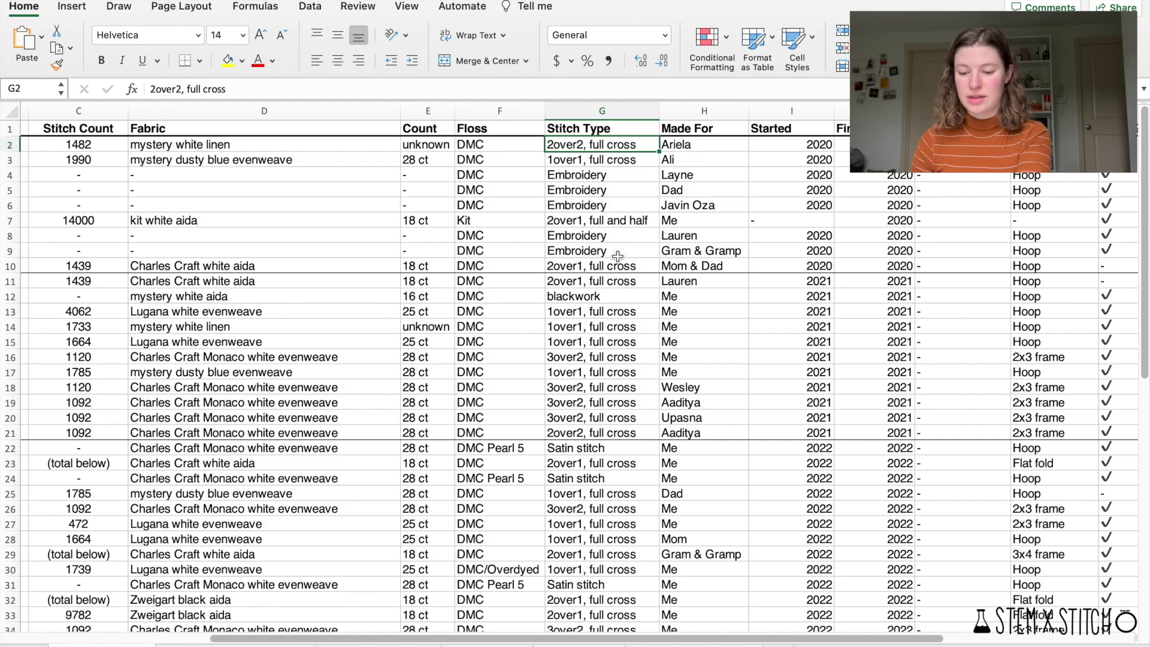
pyautogui.click(576, 251)
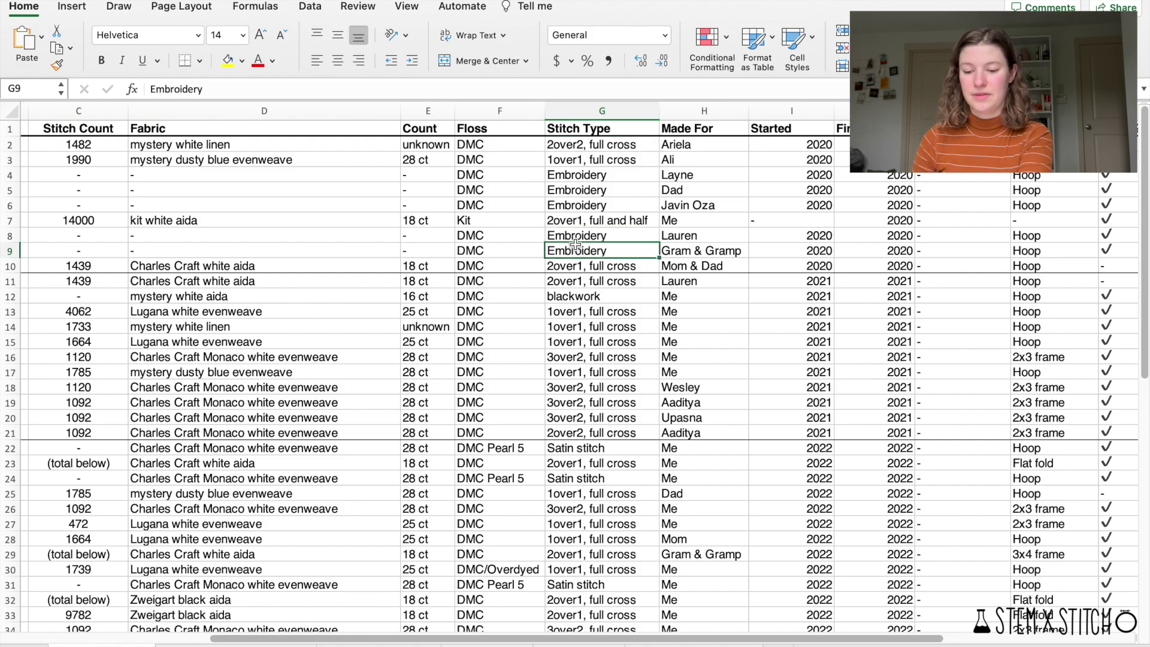
pyautogui.doubleClick(575, 237)
pyautogui.click(569, 296)
pyautogui.click(563, 444)
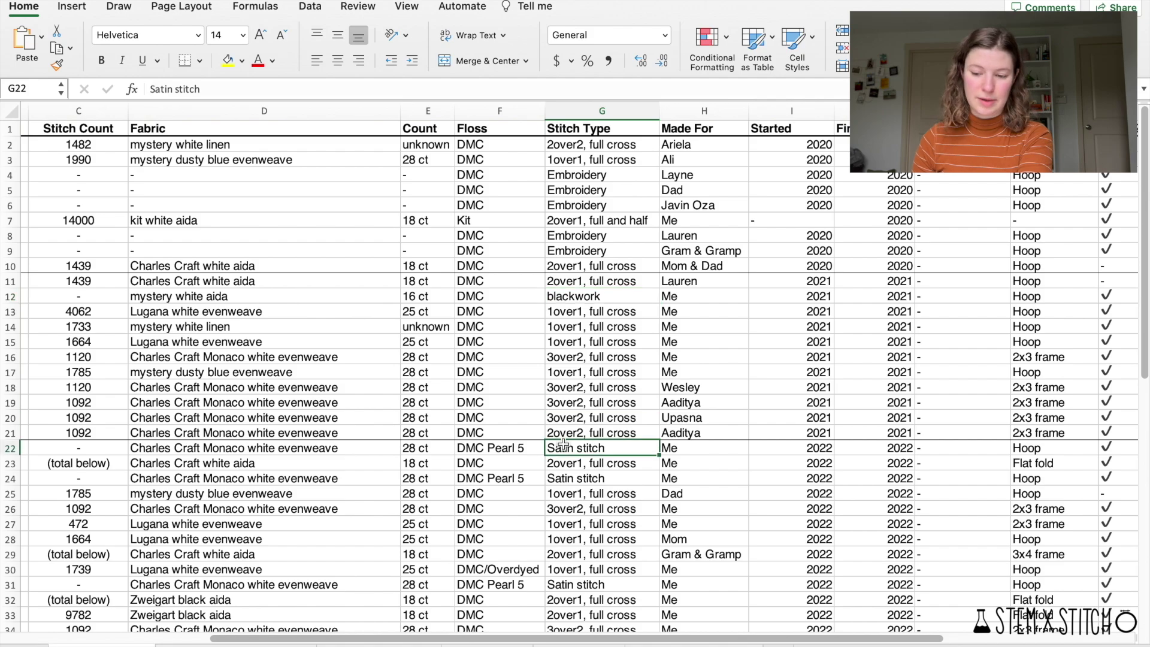
# Examine the Made For column, highlighting the run of Me entries in rows 12 to 17.
pyautogui.hscroll(5, 563, 444)
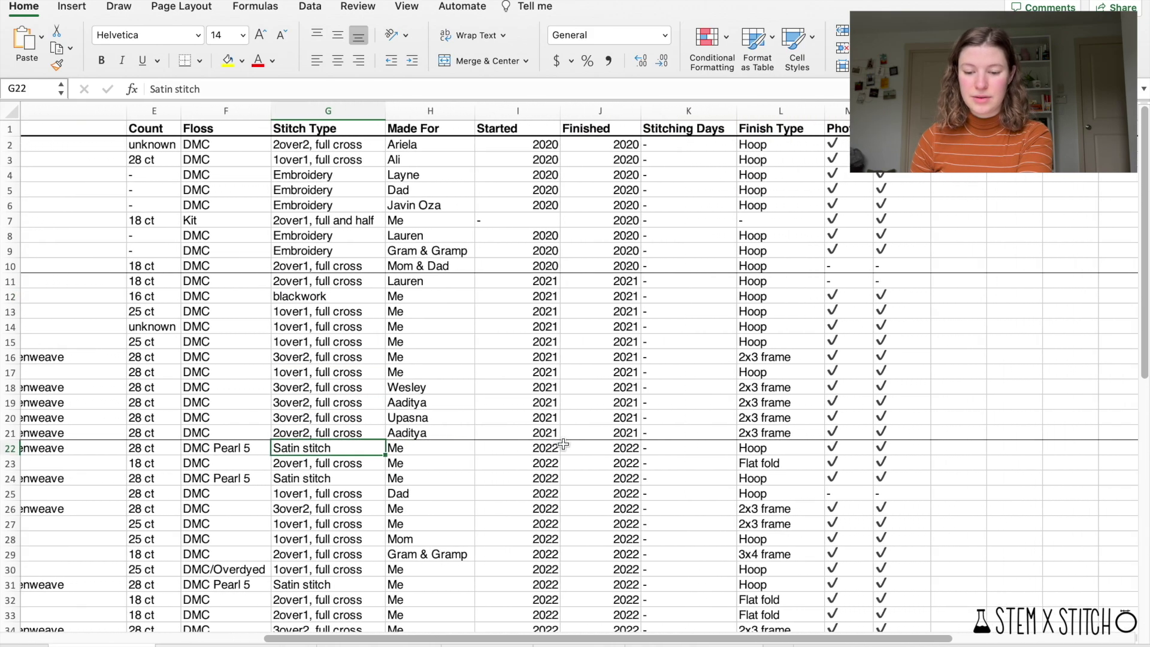
pyautogui.click(423, 112)
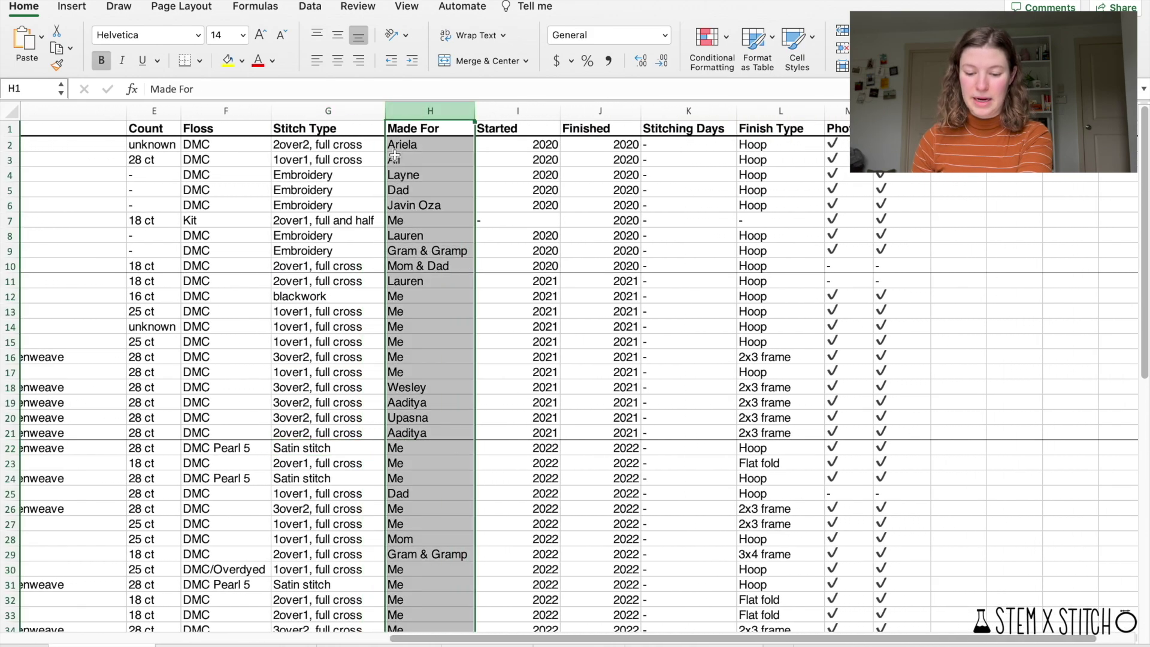
pyautogui.click(426, 372)
pyautogui.moveTo(426, 372); pyautogui.dragTo(438, 298)
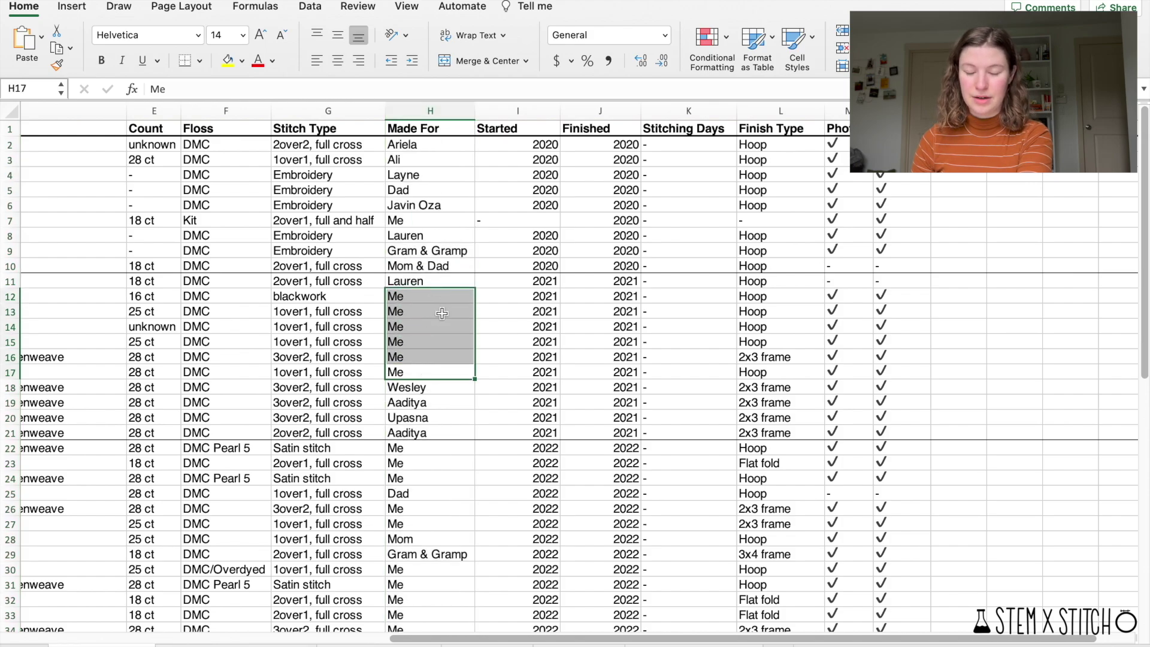
# Examine the Started and Finished columns, highlighting the entries in rows 43 to 46 where full dates replace bare years.
pyautogui.click(443, 313)
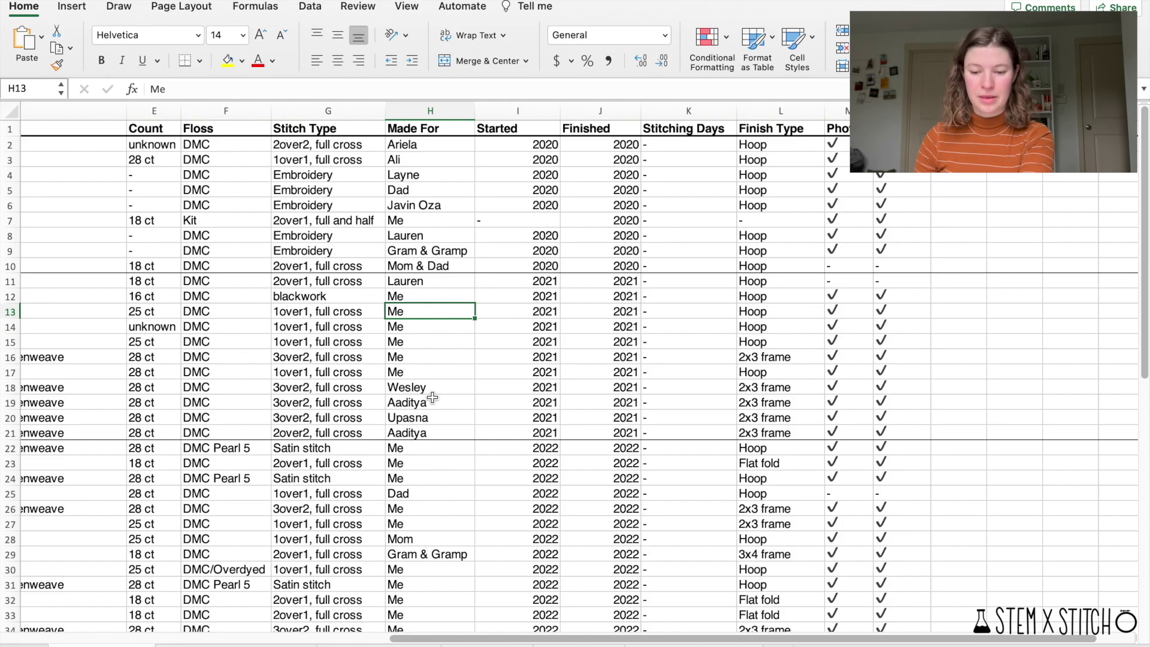
pyautogui.hscroll(3, 433, 397)
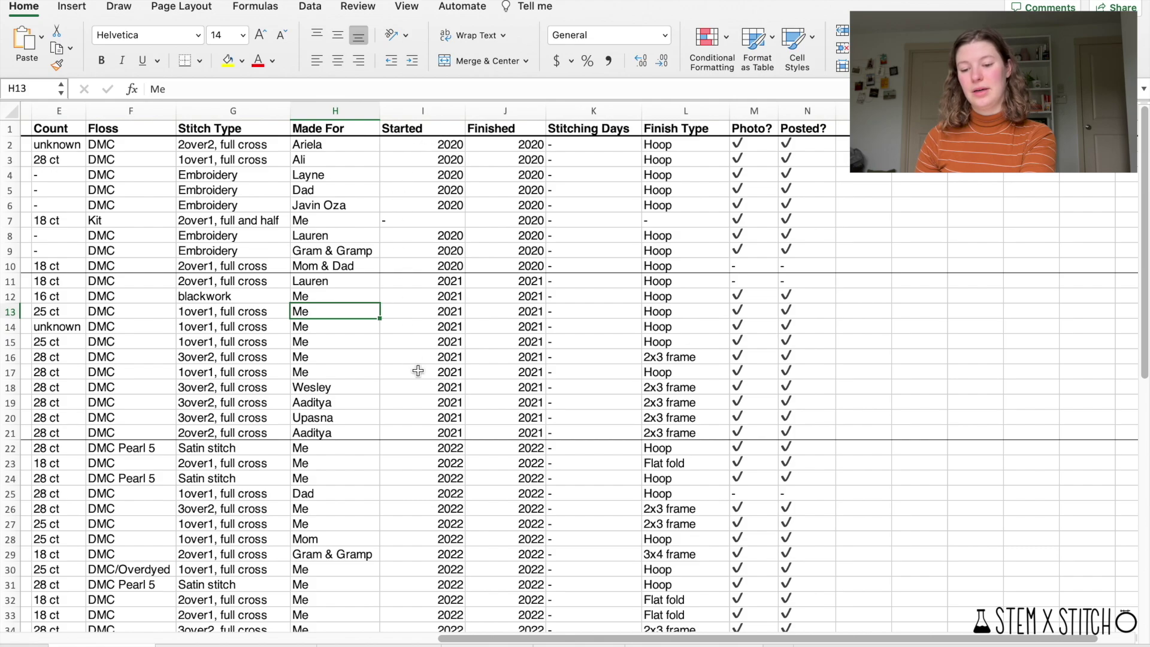
pyautogui.scroll(-2, 474, 460)
pyautogui.scroll(-5, 474, 460)
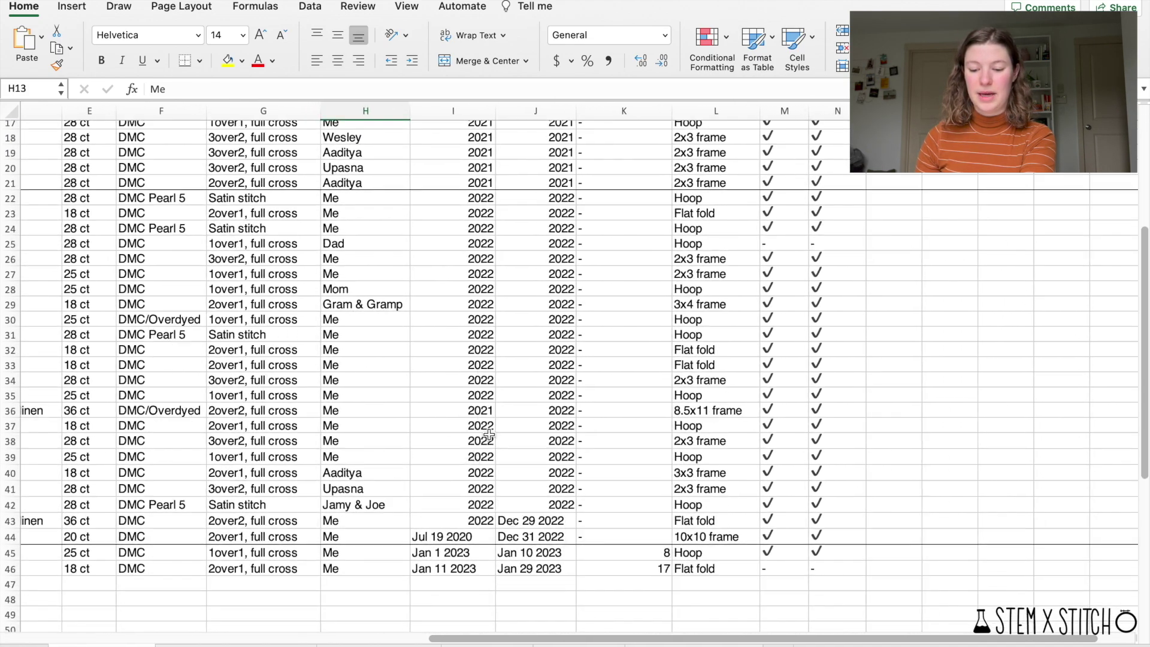
pyautogui.scroll(-3, 548, 434)
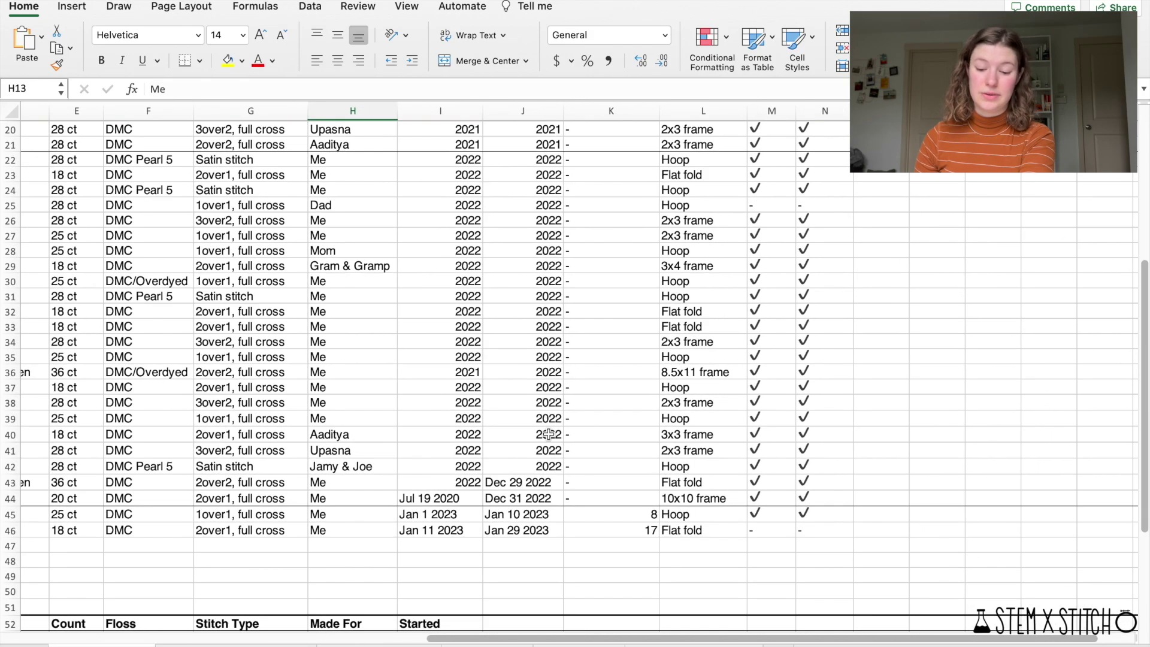
pyautogui.scroll(-1, 548, 434)
pyautogui.moveTo(431, 474); pyautogui.dragTo(501, 521)
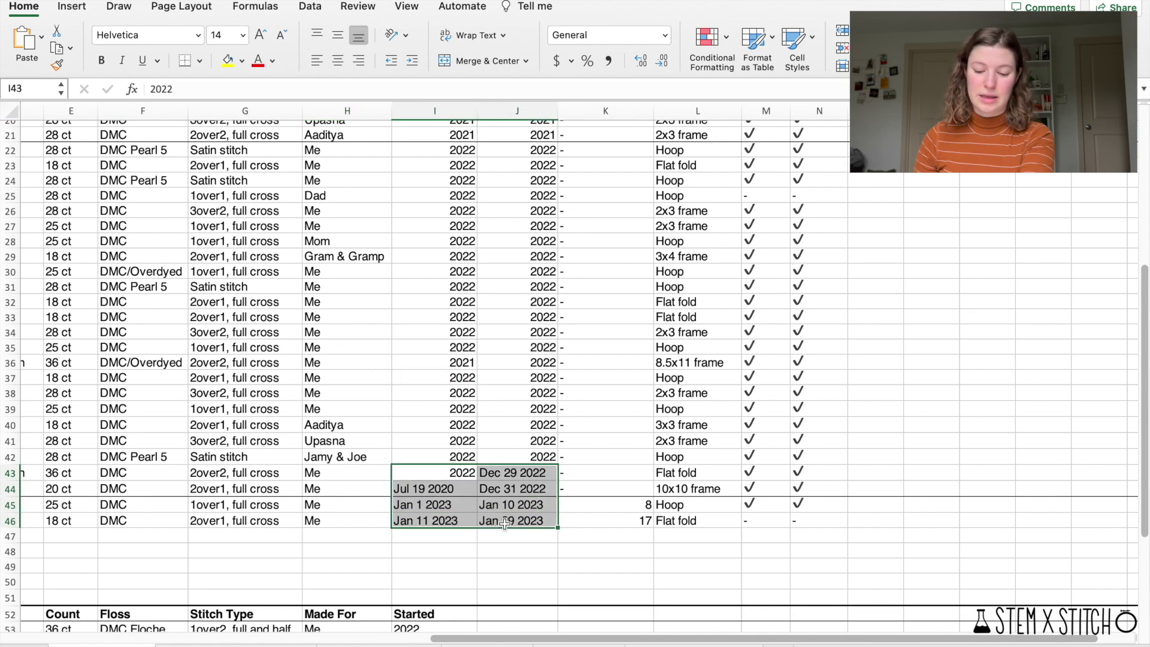
pyautogui.click(427, 488)
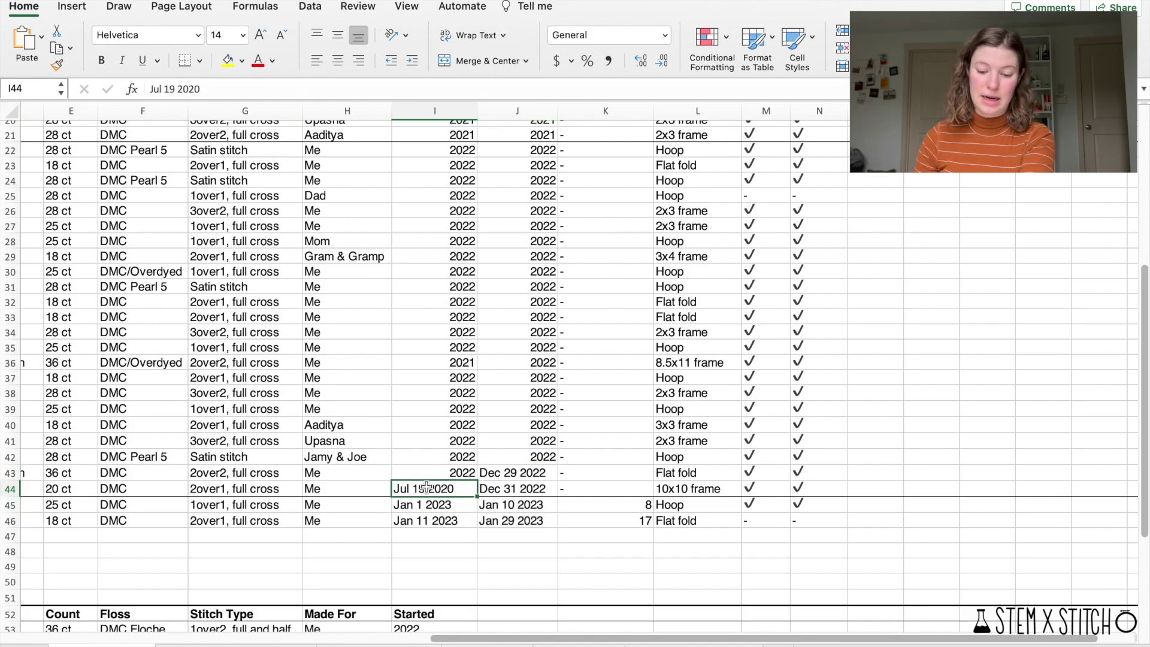
pyautogui.click(531, 524)
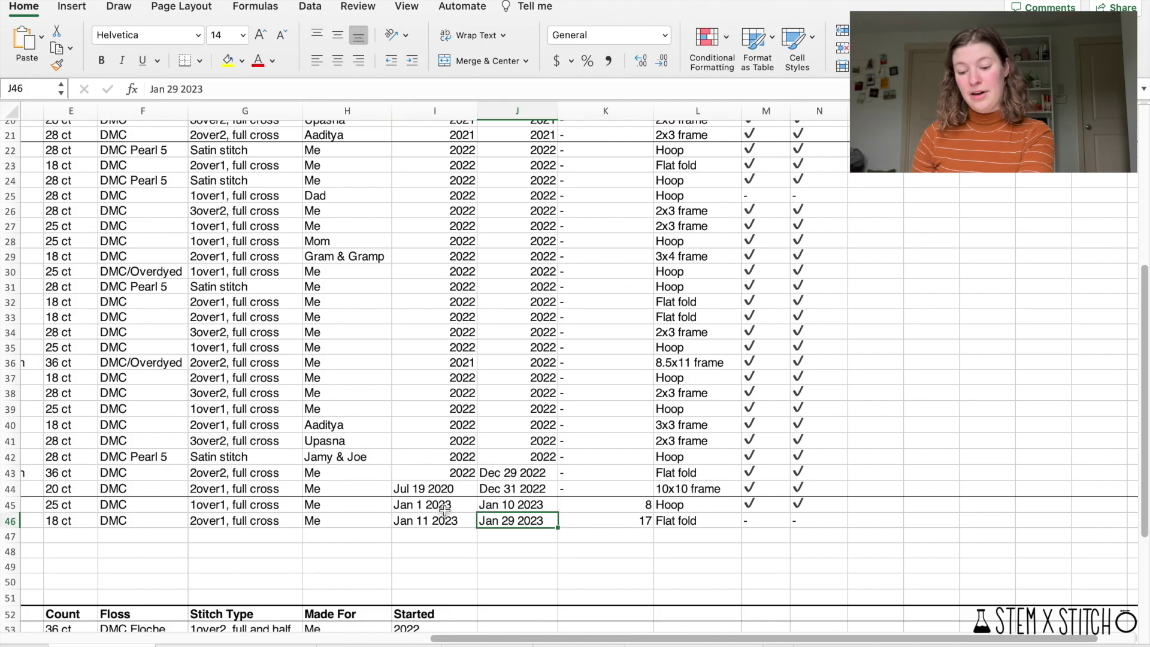
# Examine the Stitching Days column, comparing the dash entries near the start of the list with the day counts in rows 45 and 46.
pyautogui.scroll(10, 525, 503)
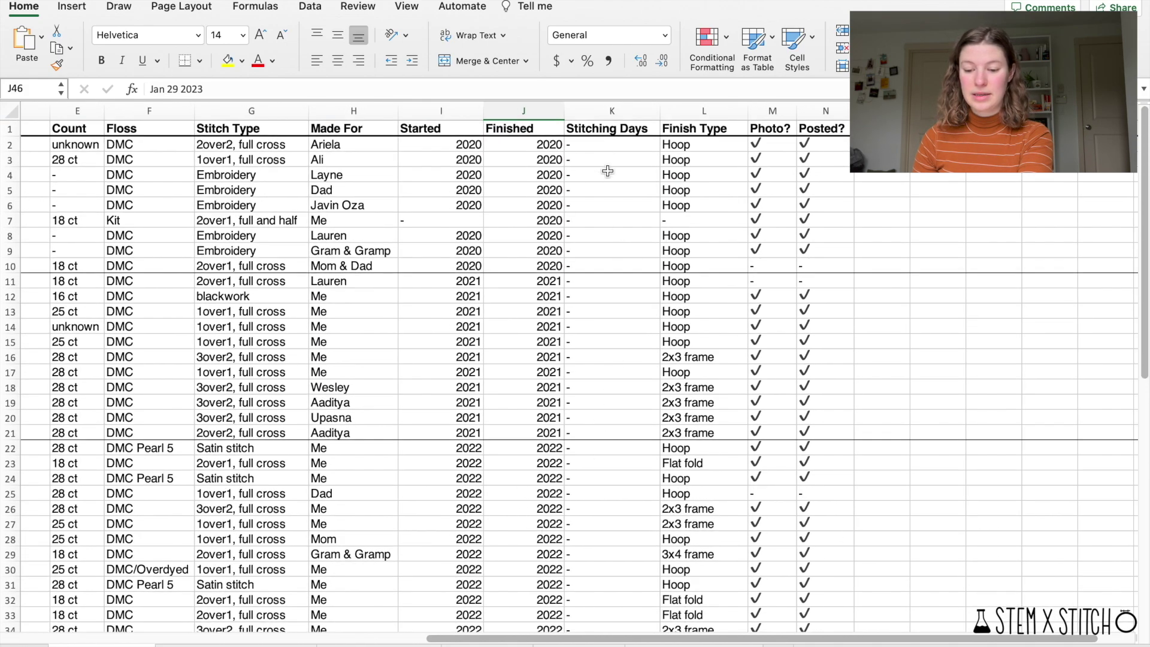
pyautogui.moveTo(601, 158); pyautogui.dragTo(608, 273)
pyautogui.scroll(-10, 608, 274)
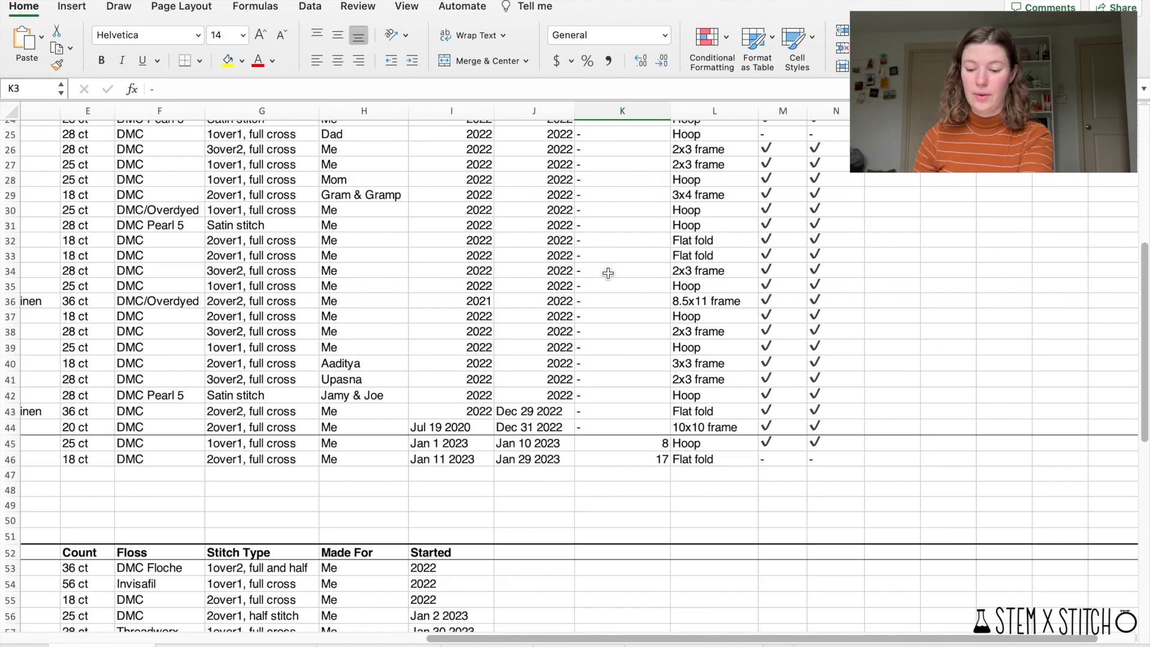
pyautogui.click(619, 455)
pyautogui.moveTo(618, 450); pyautogui.dragTo(620, 434)
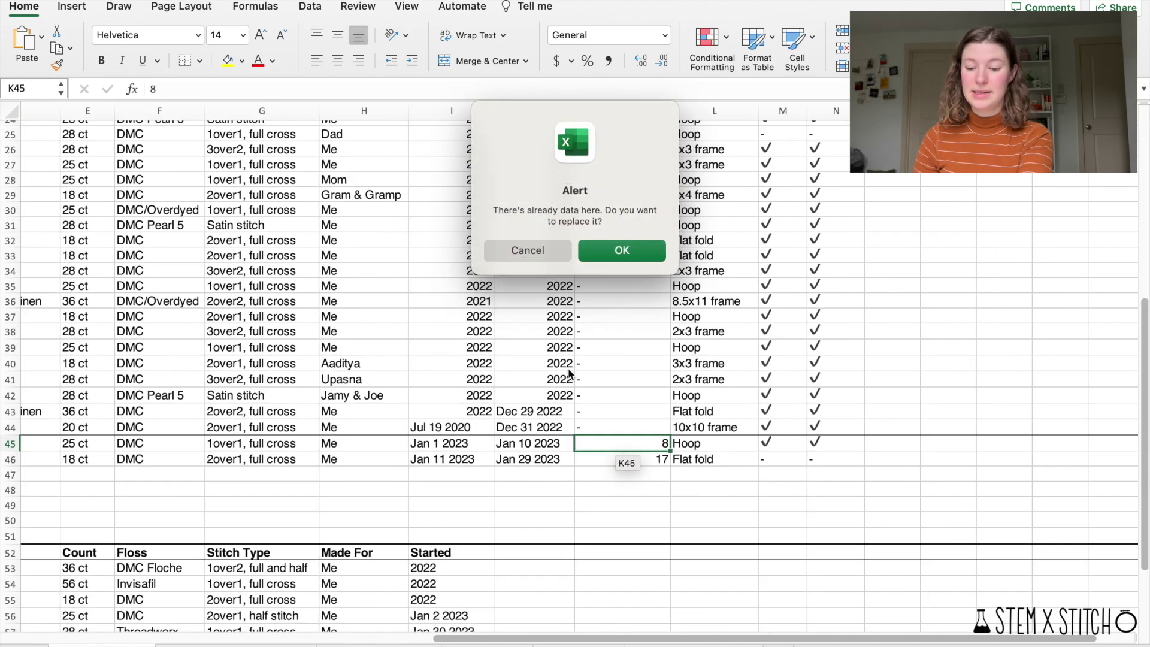
pyautogui.click(527, 250)
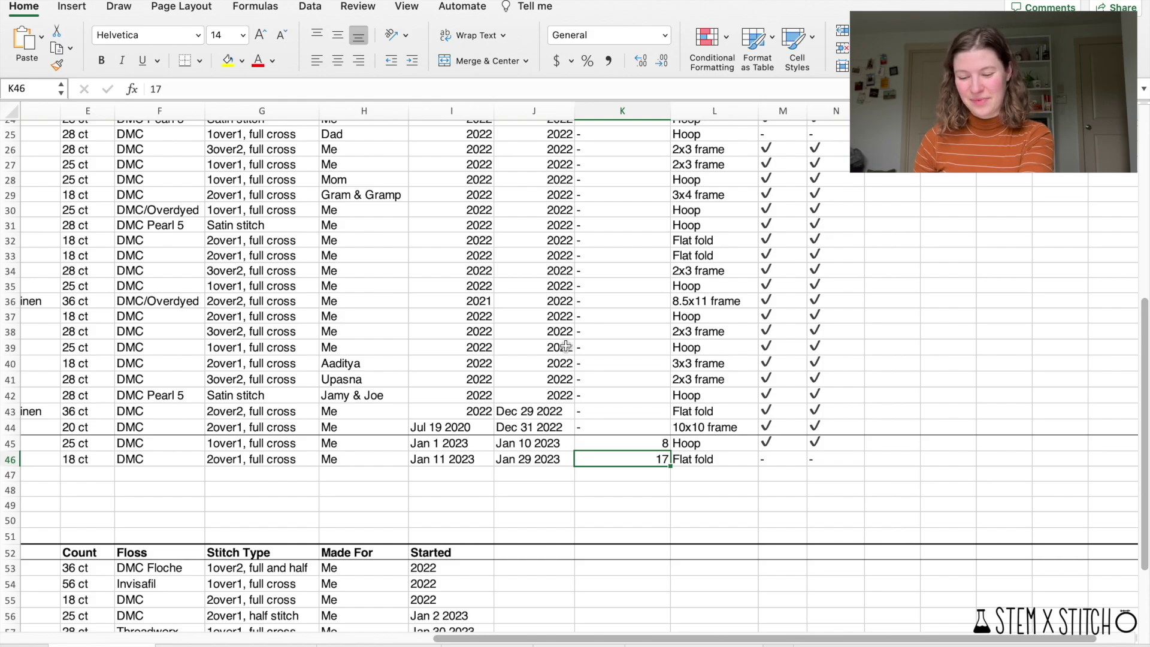
pyautogui.click(637, 471)
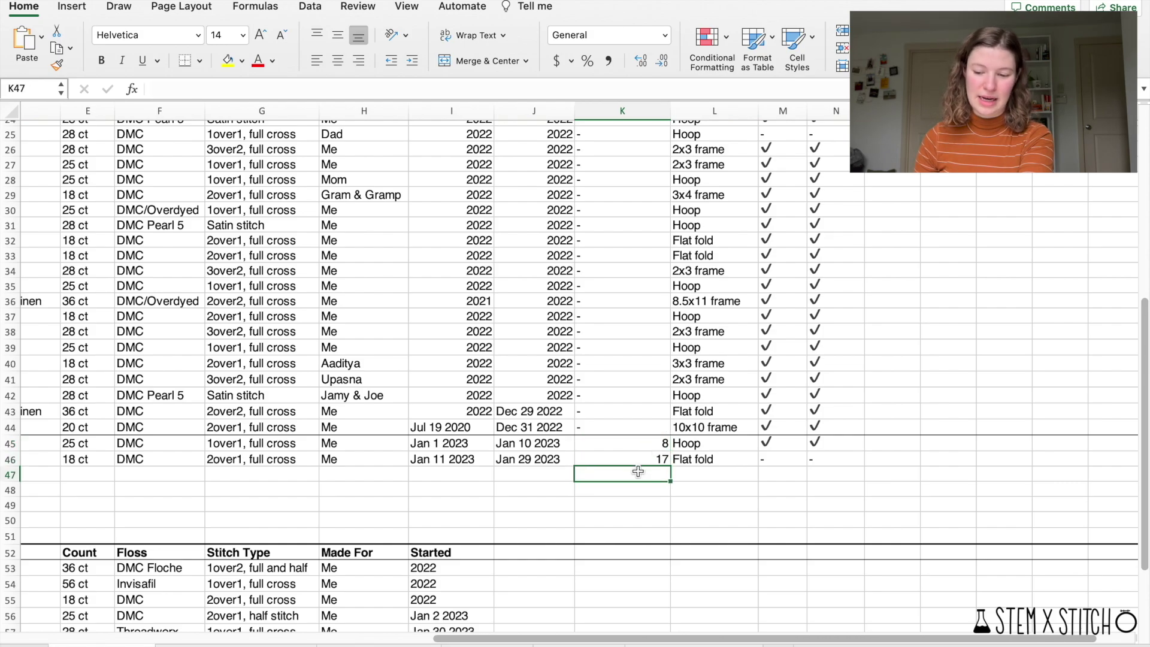
# Examine the Finish Type column, highlighting rows 2 to 10 and checking the dash in row 7 against that project's other details.
pyautogui.scroll(10, 637, 471)
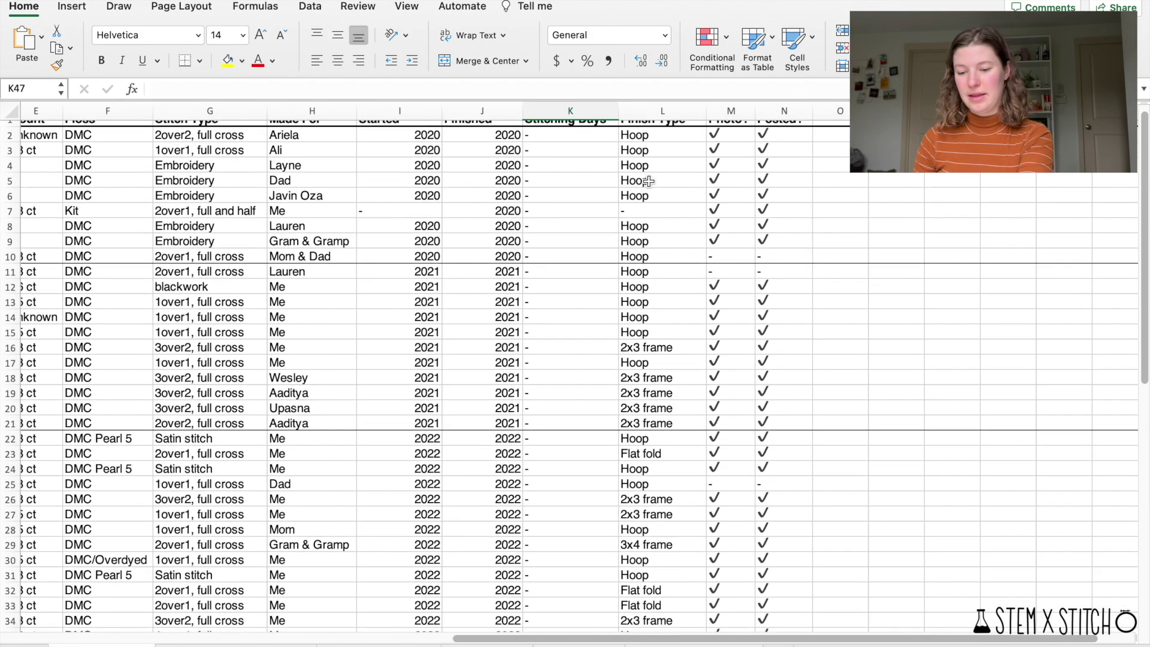
pyautogui.hscroll(3, 649, 181)
pyautogui.click(599, 147)
pyautogui.moveTo(599, 147); pyautogui.dragTo(599, 266)
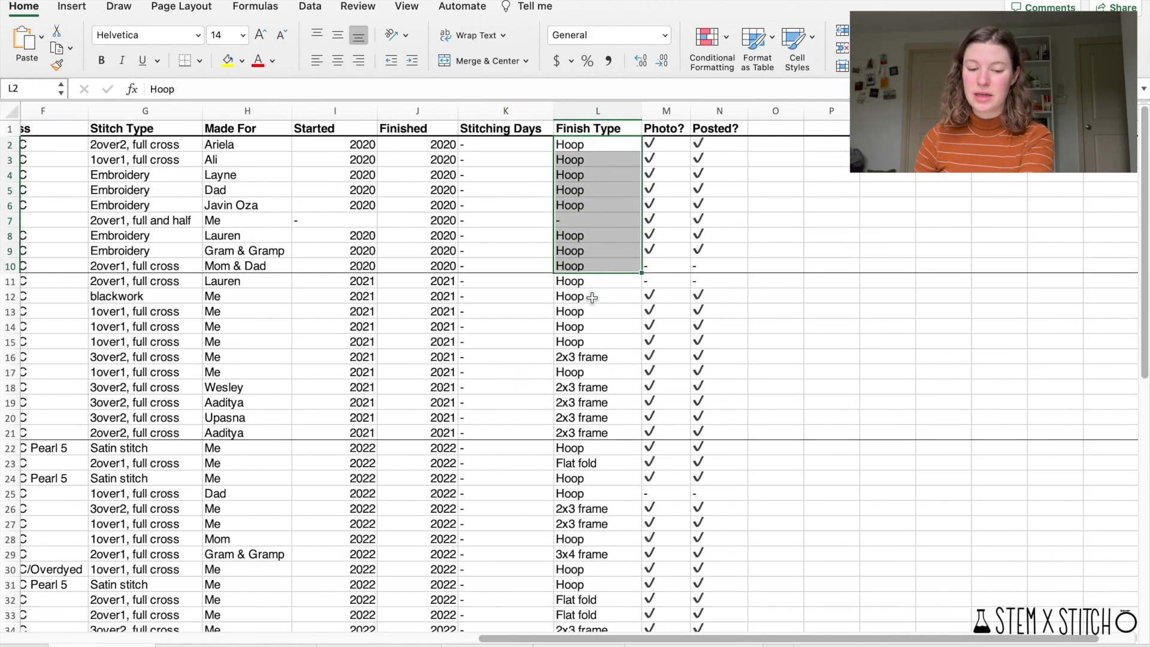
pyautogui.click(592, 295)
pyautogui.click(576, 221)
pyautogui.hscroll(-10, 579, 225)
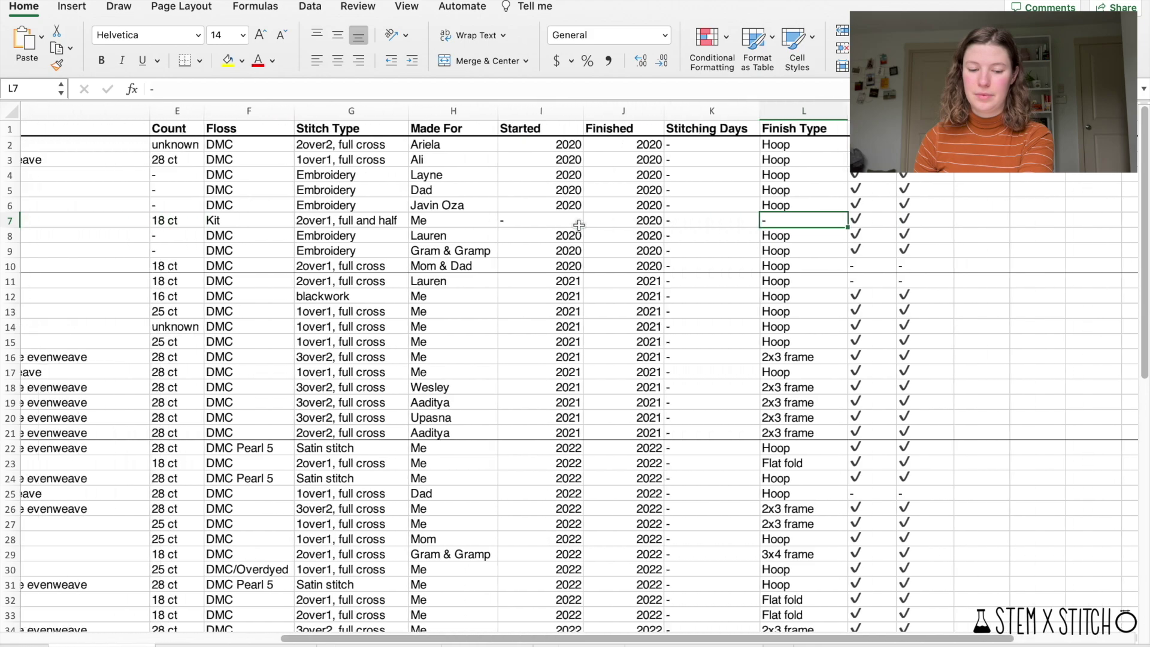
pyautogui.hscroll(-5, 578, 224)
pyautogui.hscroll(8, 578, 224)
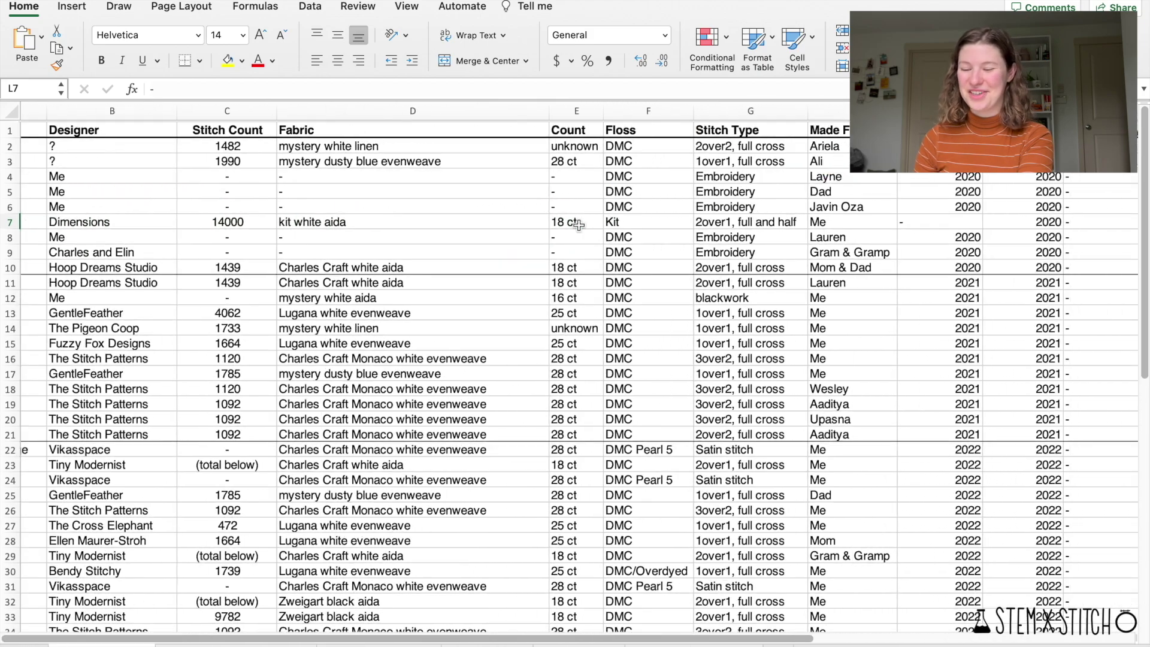
pyautogui.hscroll(5, 579, 224)
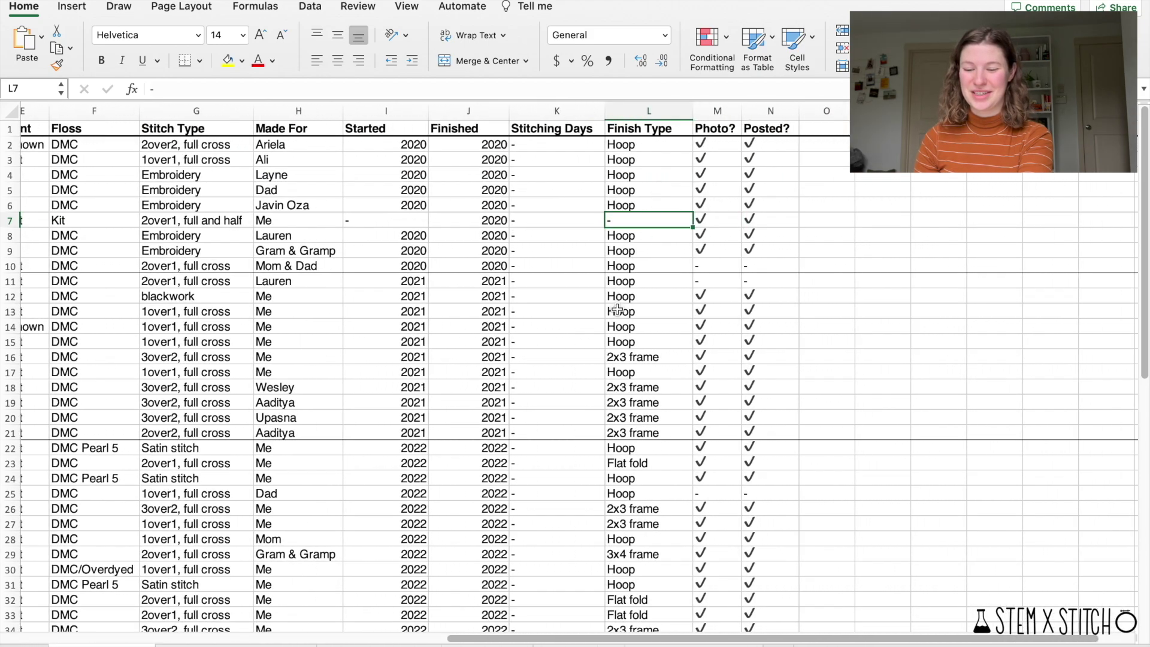
# Examine the remaining Finish Type entries, checking the Hoop, 2x3 frame and Flat fold values down to row 43.
pyautogui.click(621, 134)
pyautogui.moveTo(621, 160); pyautogui.dragTo(633, 181)
pyautogui.scroll(-4, 633, 181)
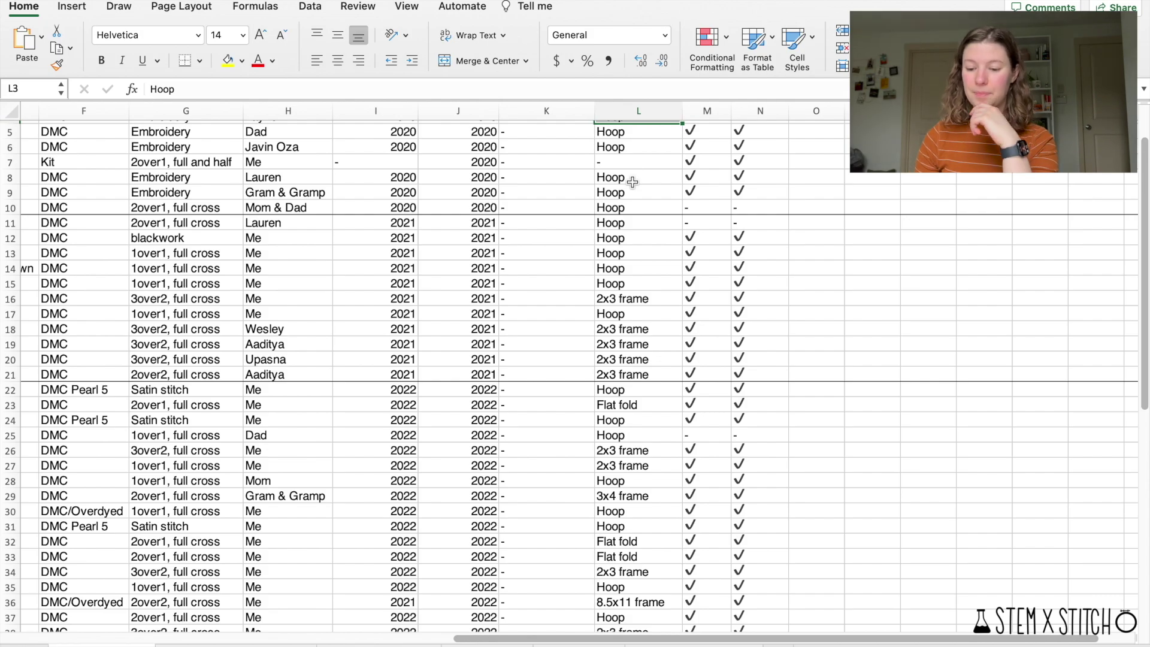
pyautogui.scroll(-5, 629, 345)
pyautogui.click(602, 385)
pyautogui.scroll(-5, 602, 419)
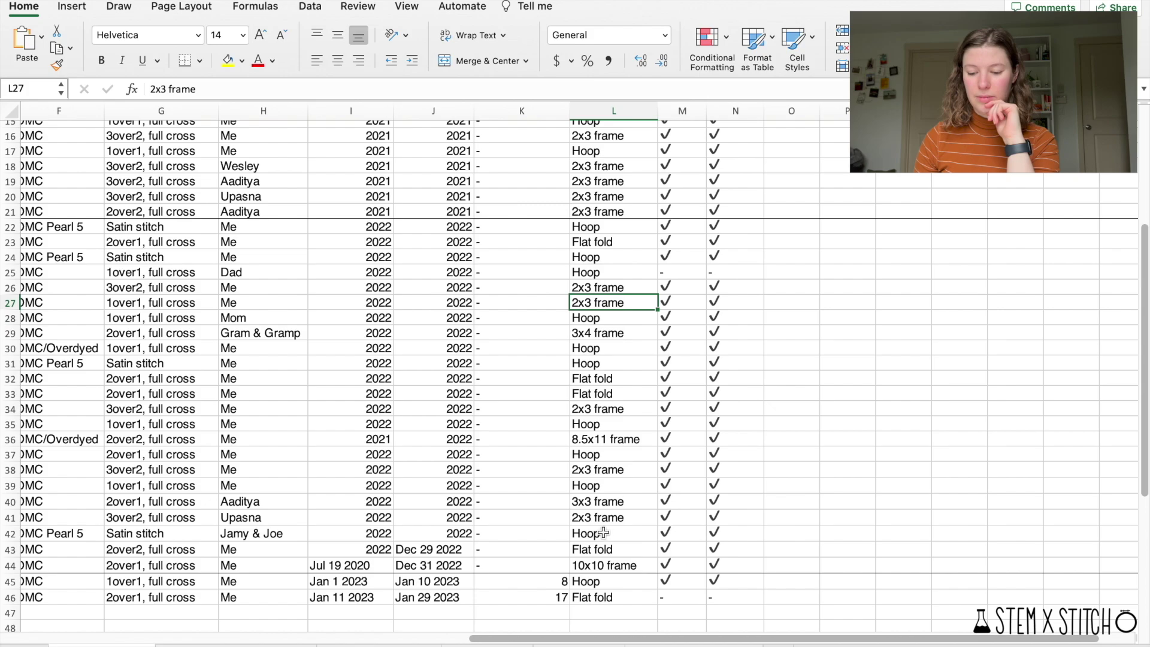
pyautogui.hscroll(2, 603, 532)
pyautogui.click(575, 546)
pyautogui.click(576, 552)
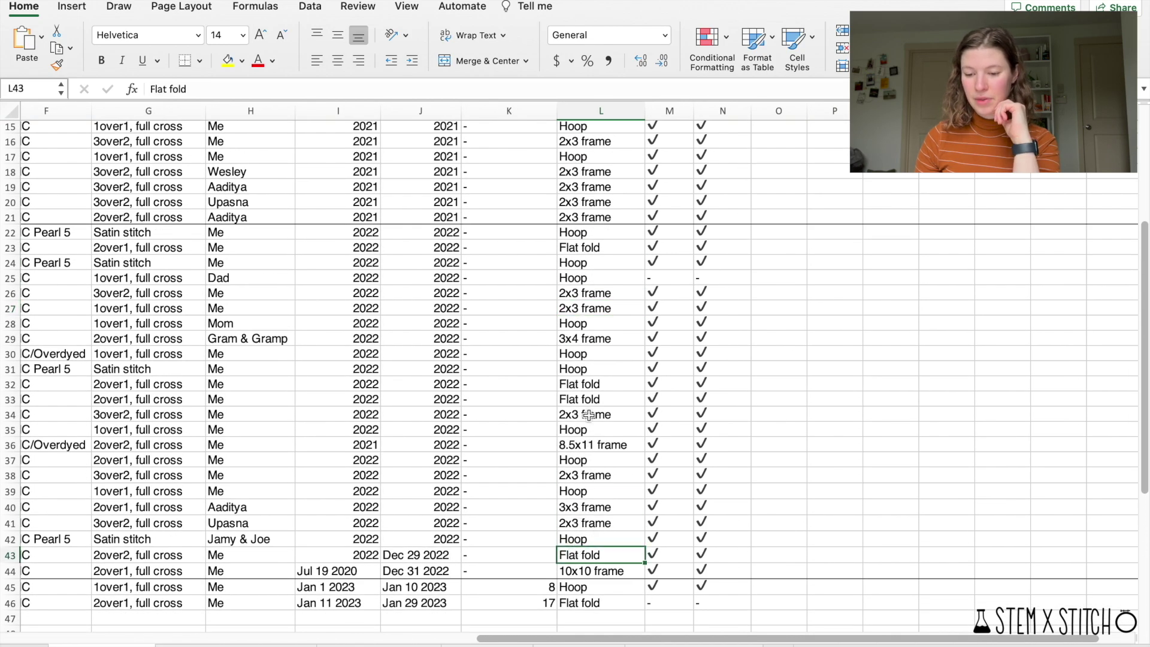
# Examine the Photo? and Posted? columns, highlighting each whole column and reviewing its checkmarks.
pyautogui.scroll(7, 589, 414)
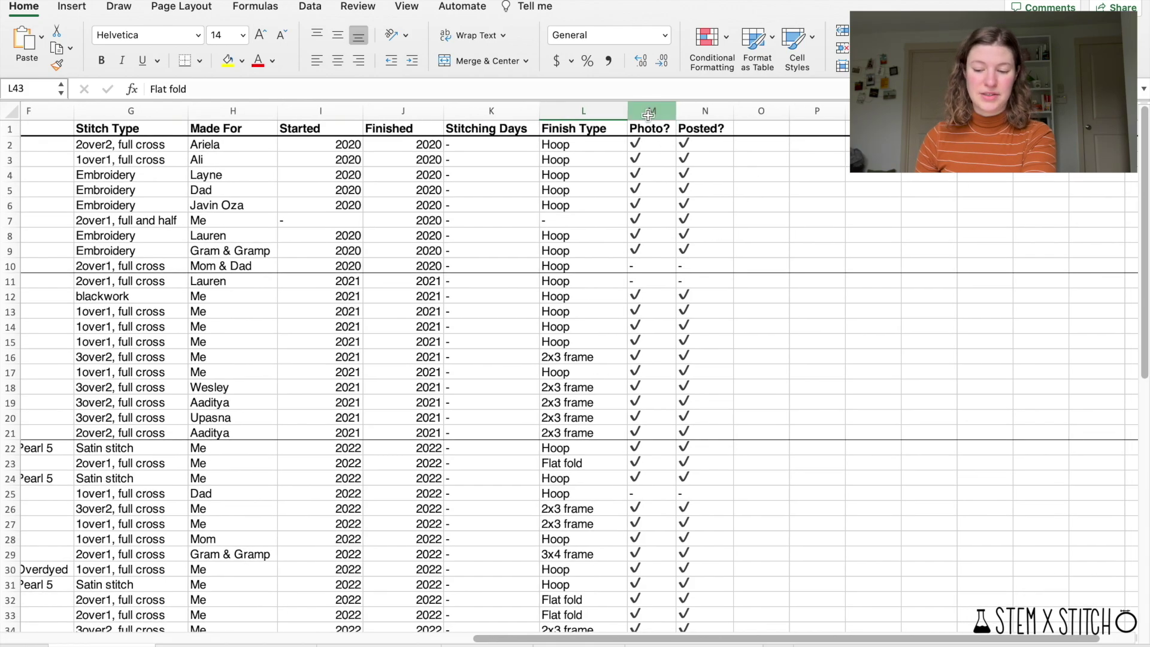
pyautogui.click(653, 111)
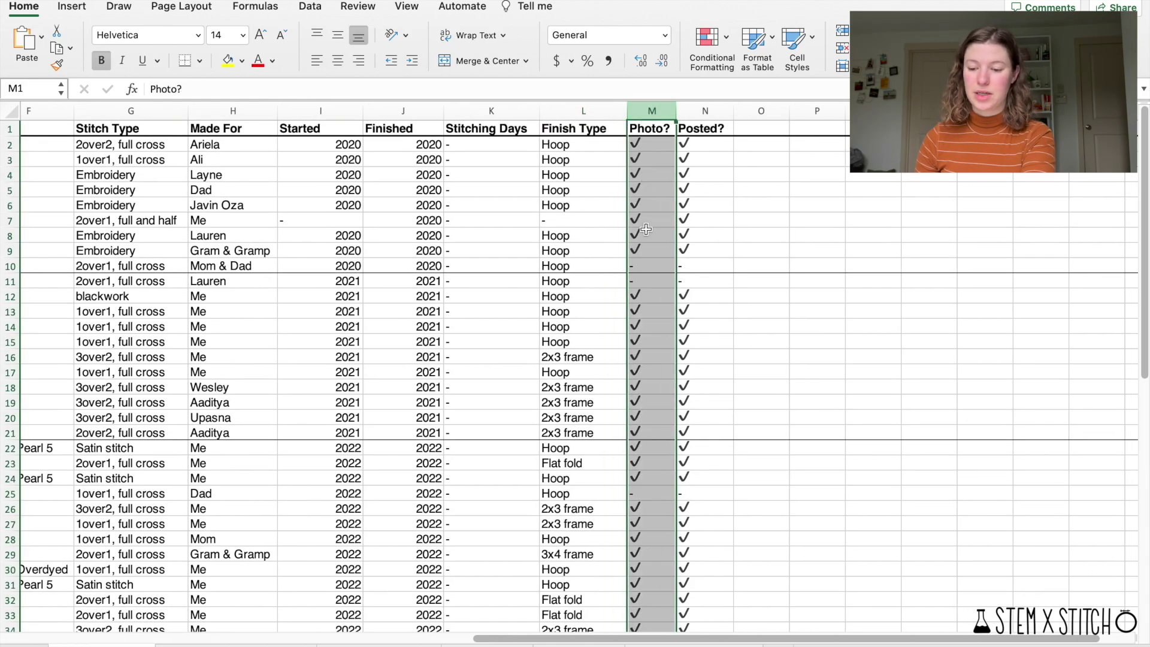
pyautogui.click(705, 111)
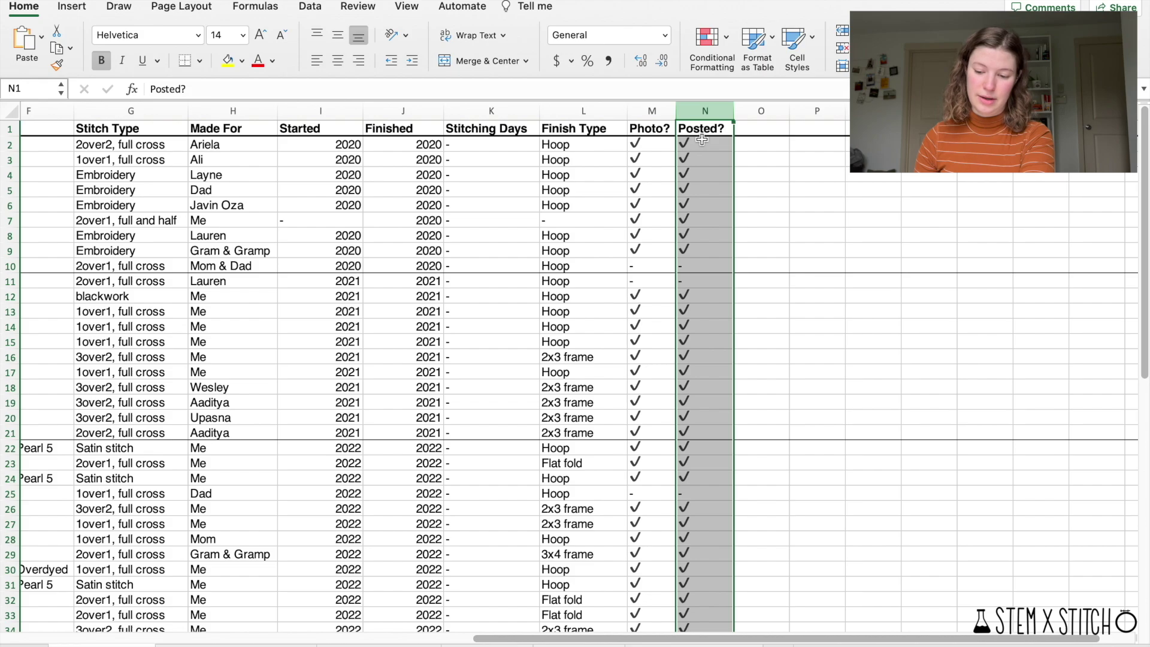
pyautogui.scroll(-10, 689, 294)
pyautogui.moveTo(662, 280); pyautogui.dragTo(699, 277)
pyautogui.scroll(10, 699, 277)
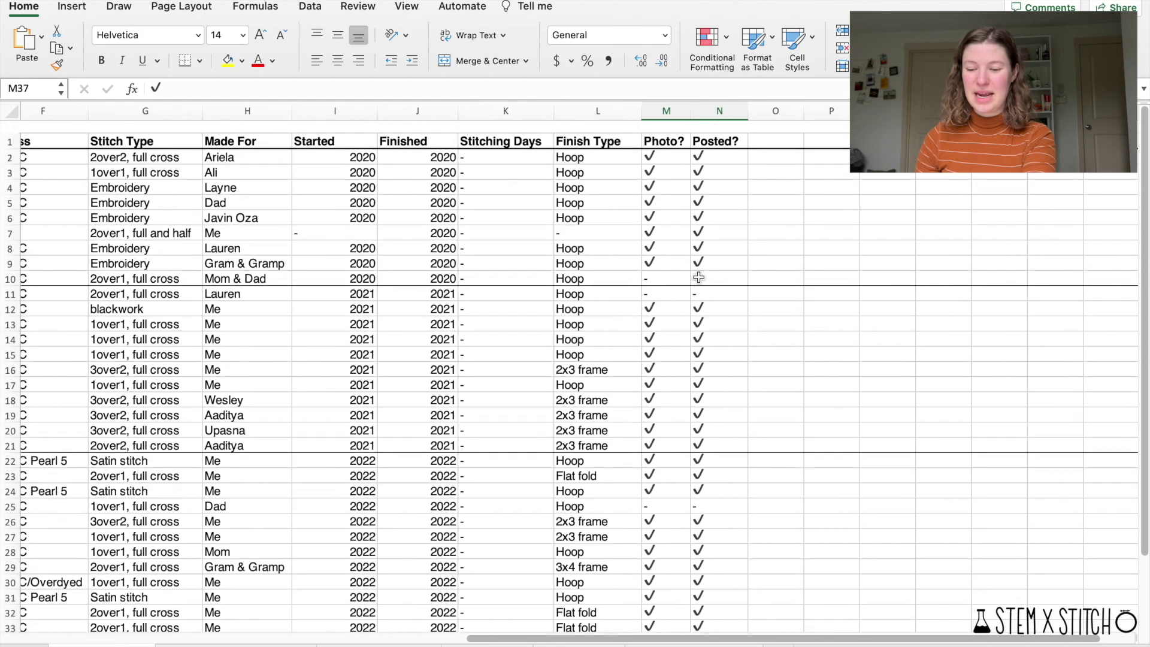
pyautogui.scroll(-1, 660, 187)
pyautogui.scroll(1, 745, 172)
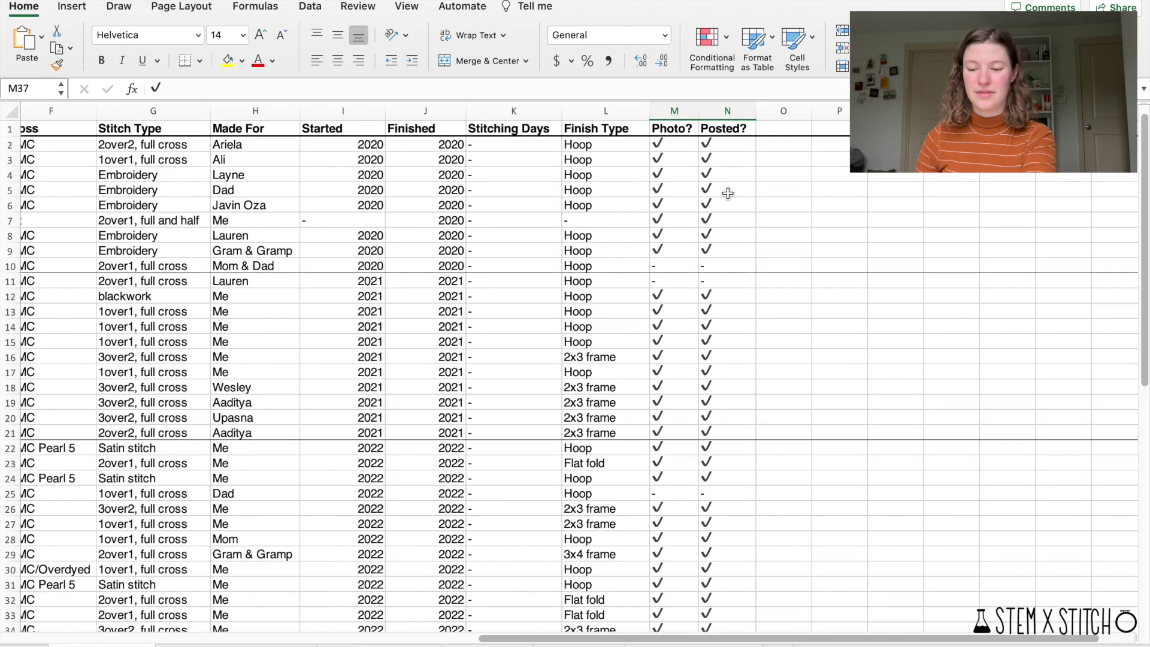
# Check the checkmark entries in the Posted? column and highlight the Photo? and Posted? dashes in row 10.
pyautogui.click(728, 193)
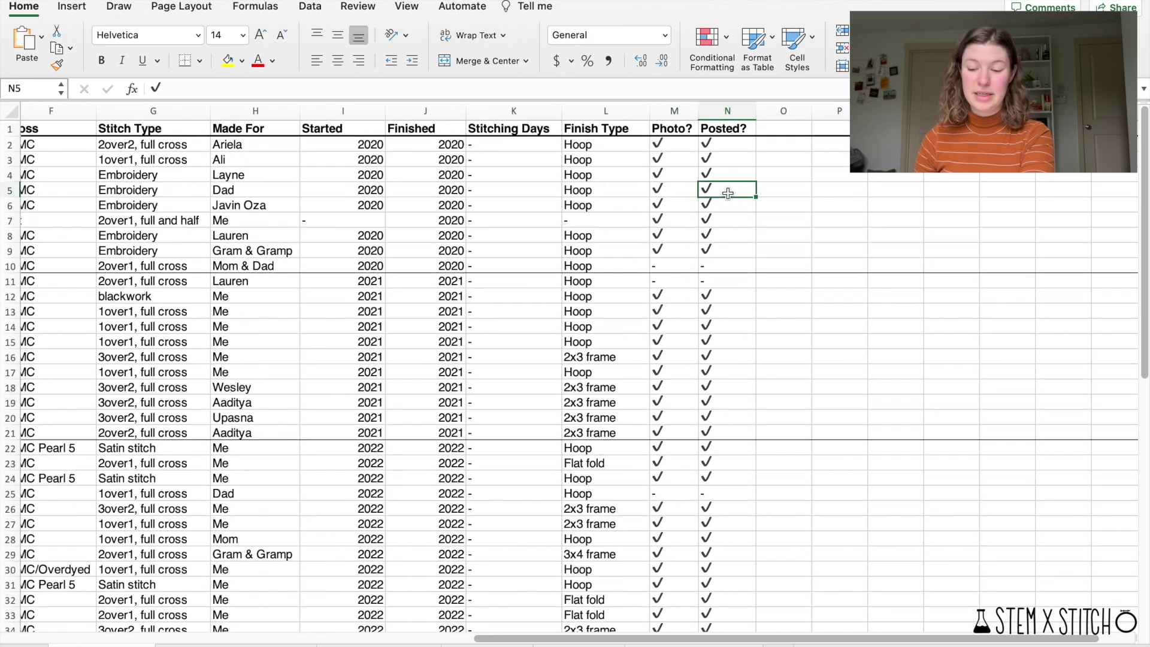
pyautogui.moveTo(654, 269); pyautogui.dragTo(728, 268)
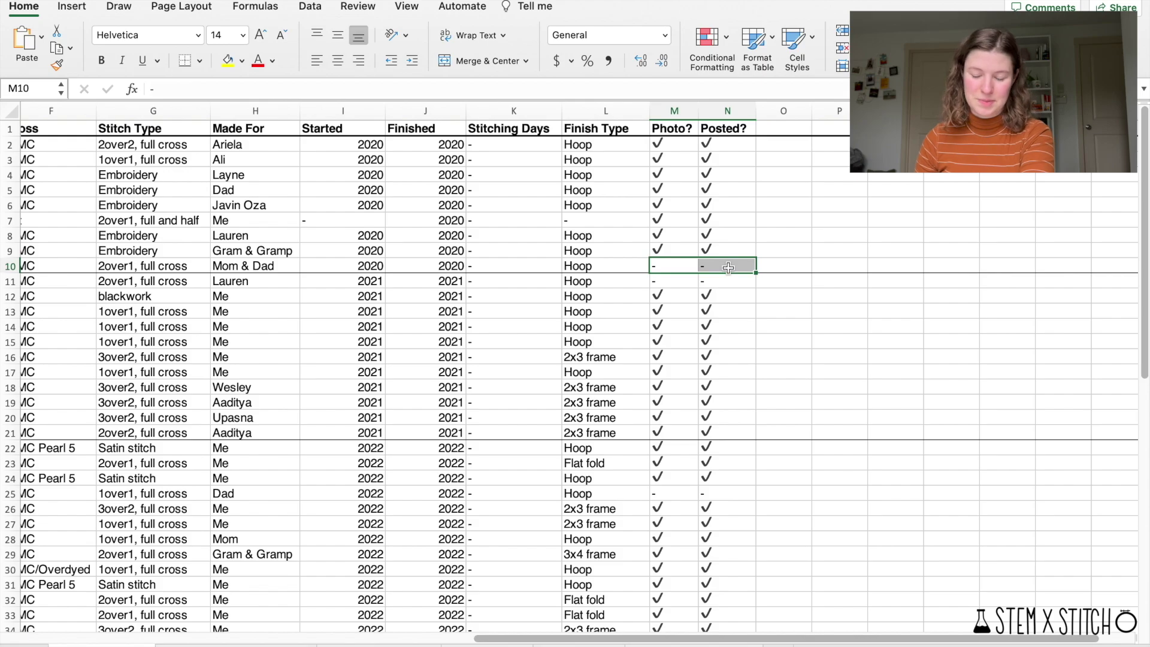
pyautogui.moveTo(713, 190); pyautogui.dragTo(712, 219)
pyautogui.click(796, 244)
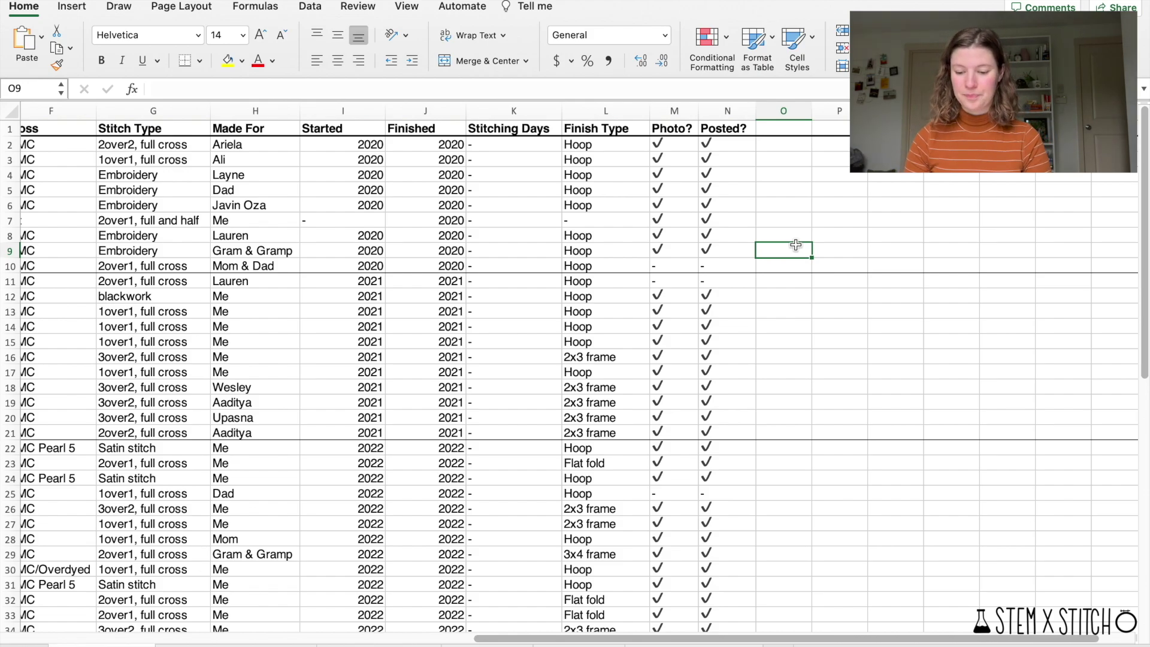
# Examine the In Progress section, highlighting the last finished project in row 46 and the in-progress block in rows 51 to 57.
pyautogui.scroll(-10, 772, 447)
pyautogui.hscroll(-5, 772, 447)
pyautogui.scroll(-5, 772, 447)
pyautogui.hscroll(-5, 772, 447)
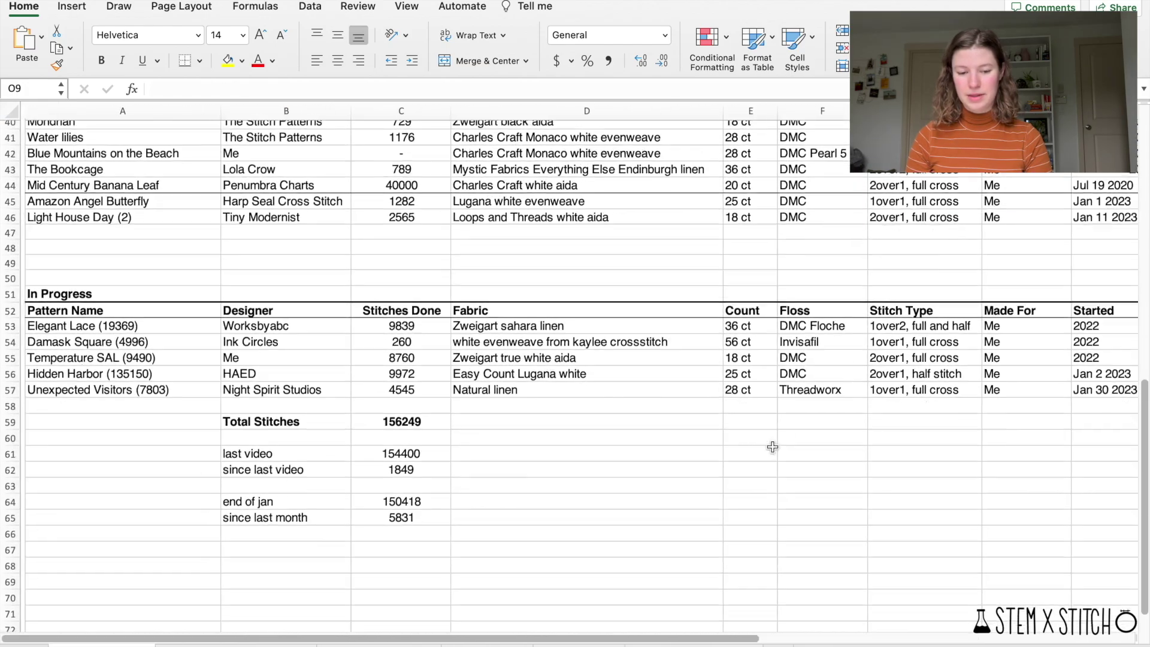
pyautogui.scroll(2, 119, 237)
pyautogui.hscroll(2, 120, 237)
pyautogui.hscroll(-2, 130, 267)
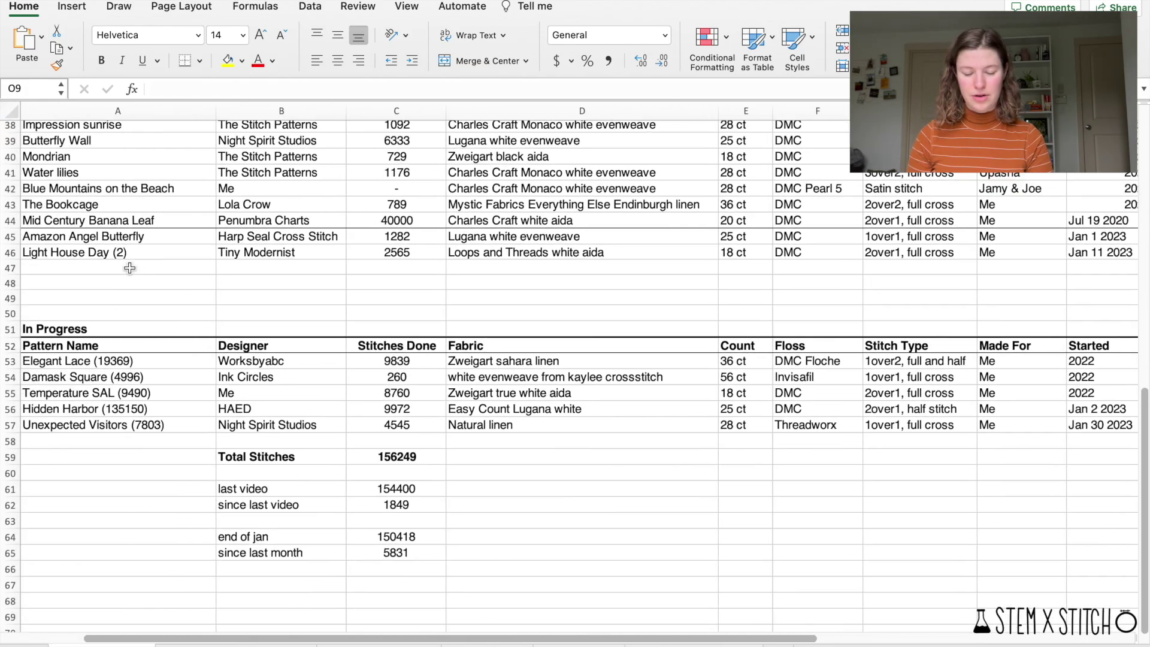
pyautogui.scroll(-2, 130, 267)
pyautogui.click(13, 232)
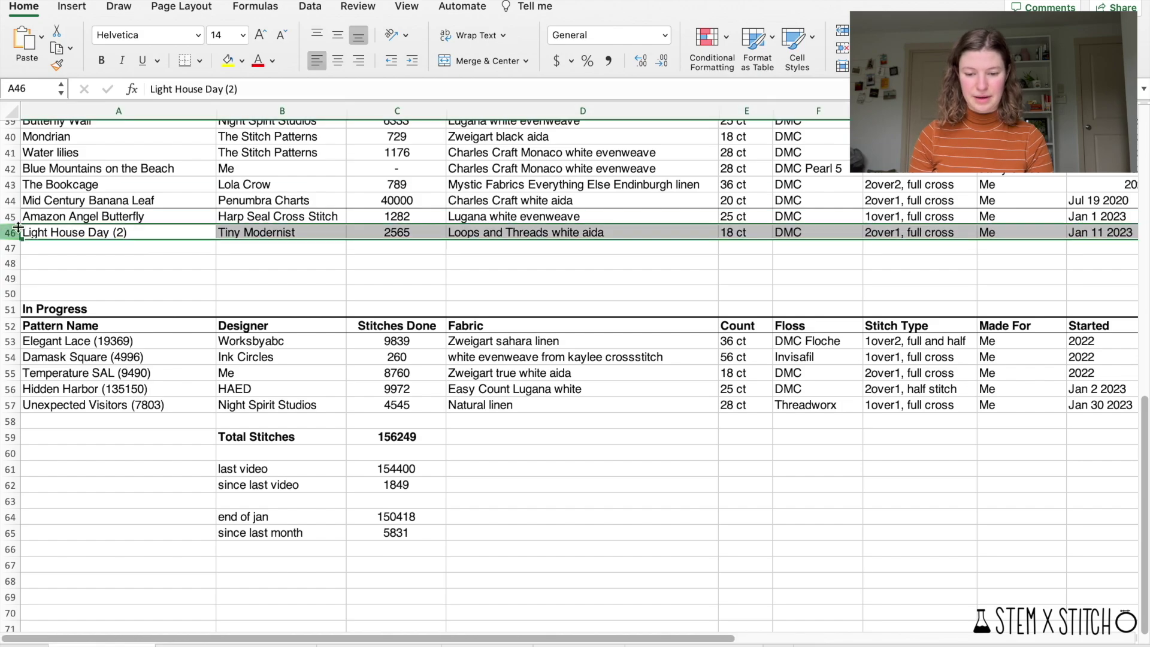
pyautogui.moveTo(13, 309); pyautogui.dragTo(11, 404)
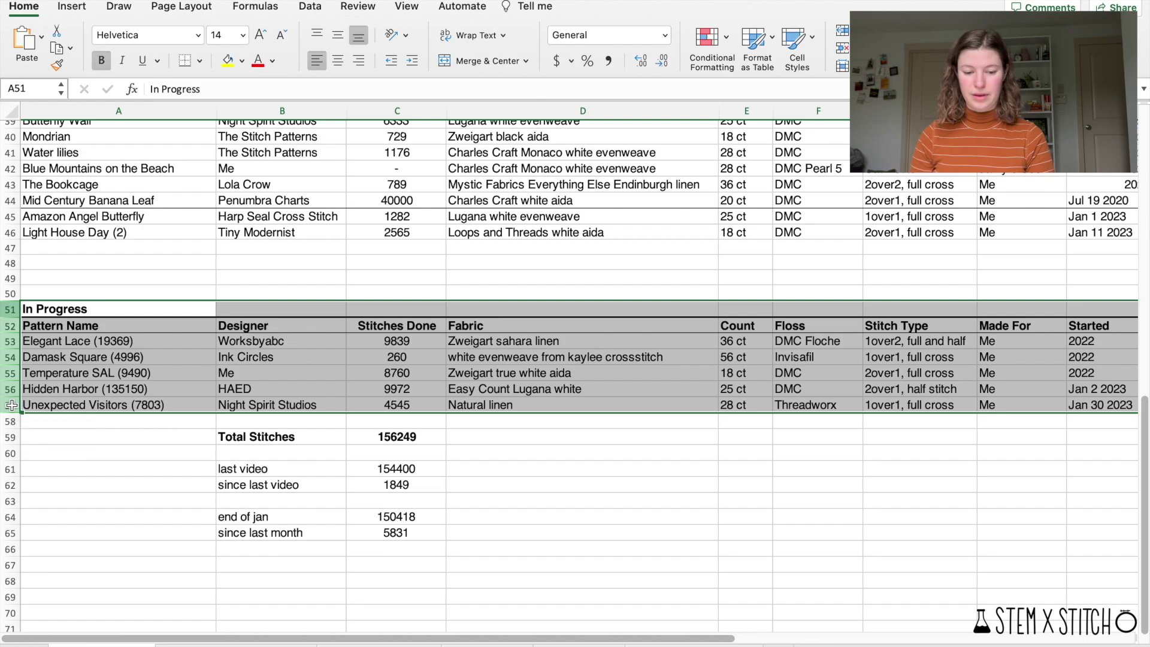
pyautogui.click(204, 372)
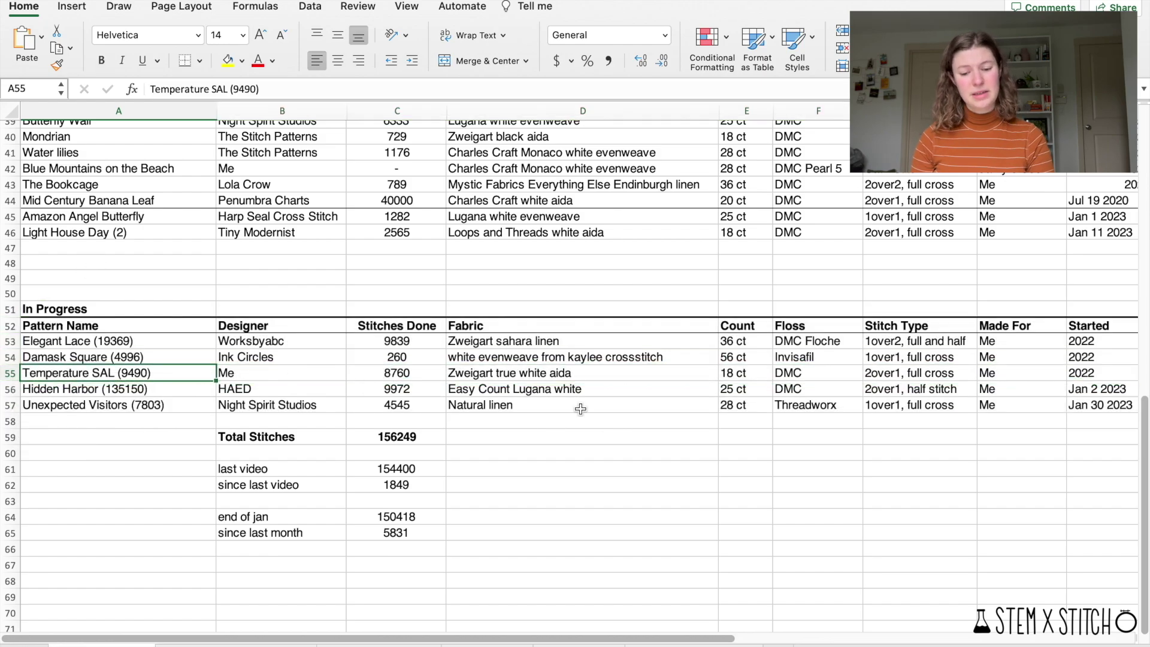
# Examine the In Progress columns through Started, highlighting the blank cells in columns J to N for rows 53 to 57.
pyautogui.hscroll(10, 613, 388)
pyautogui.scroll(2, 613, 389)
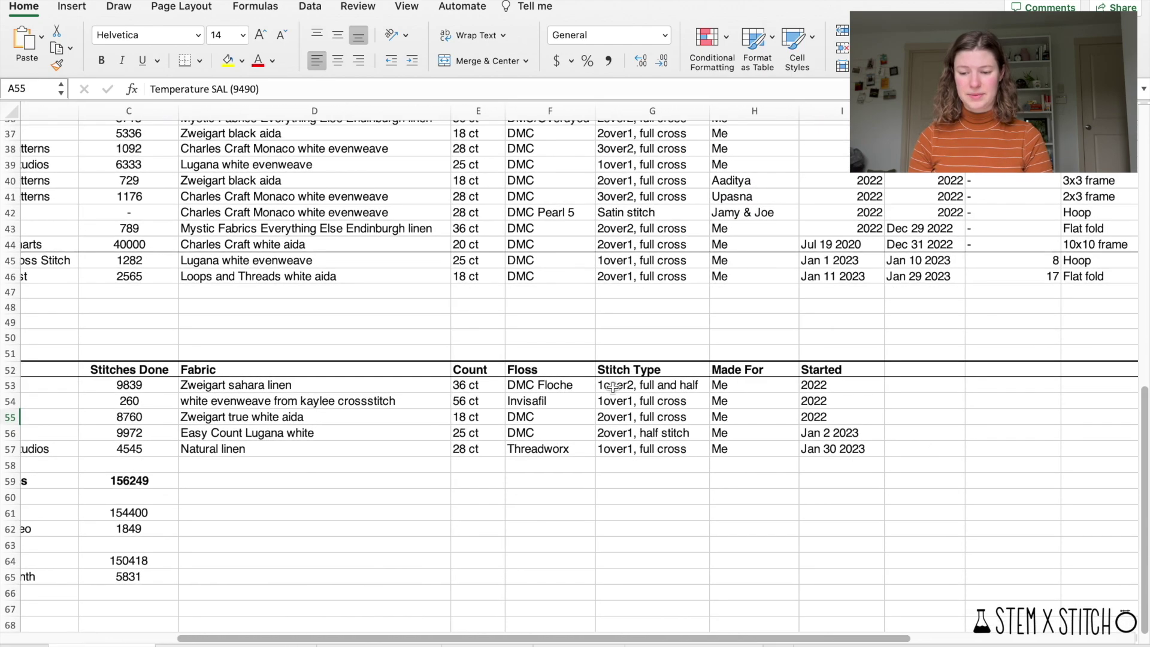
pyautogui.moveTo(729, 406); pyautogui.dragTo(1043, 466)
pyautogui.hscroll(-5, 623, 455)
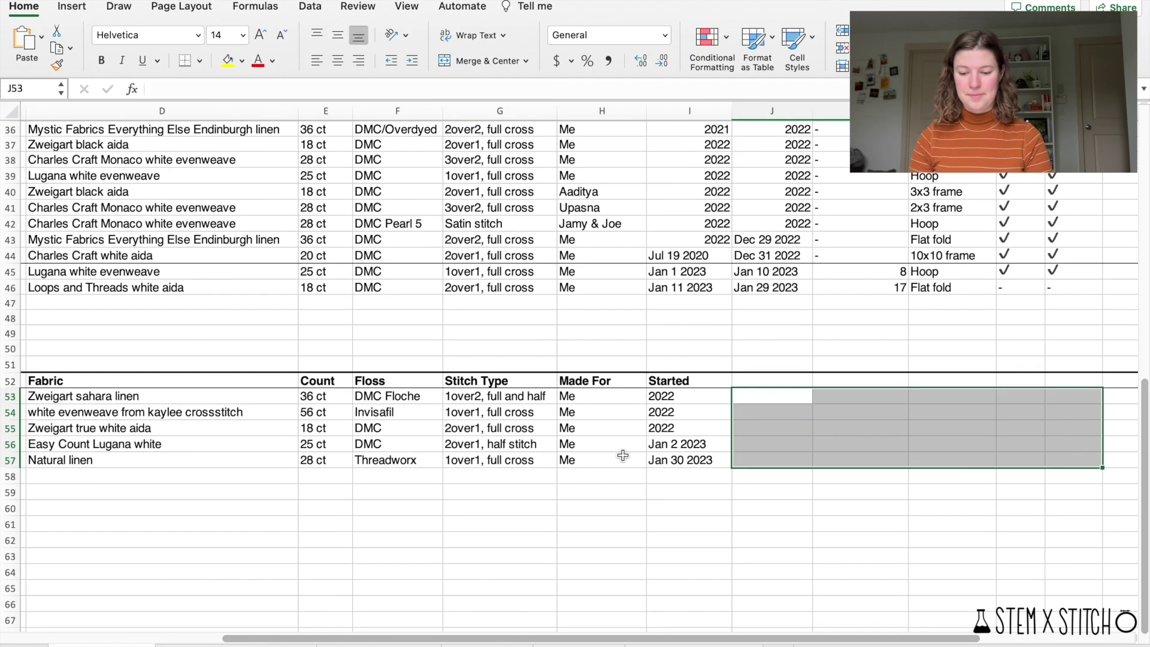
# Examine the In Progress pattern names in A53:A57 with their total stitch counts, and compare them with the Stitches Done entries in column C.
pyautogui.hscroll(-3, 623, 455)
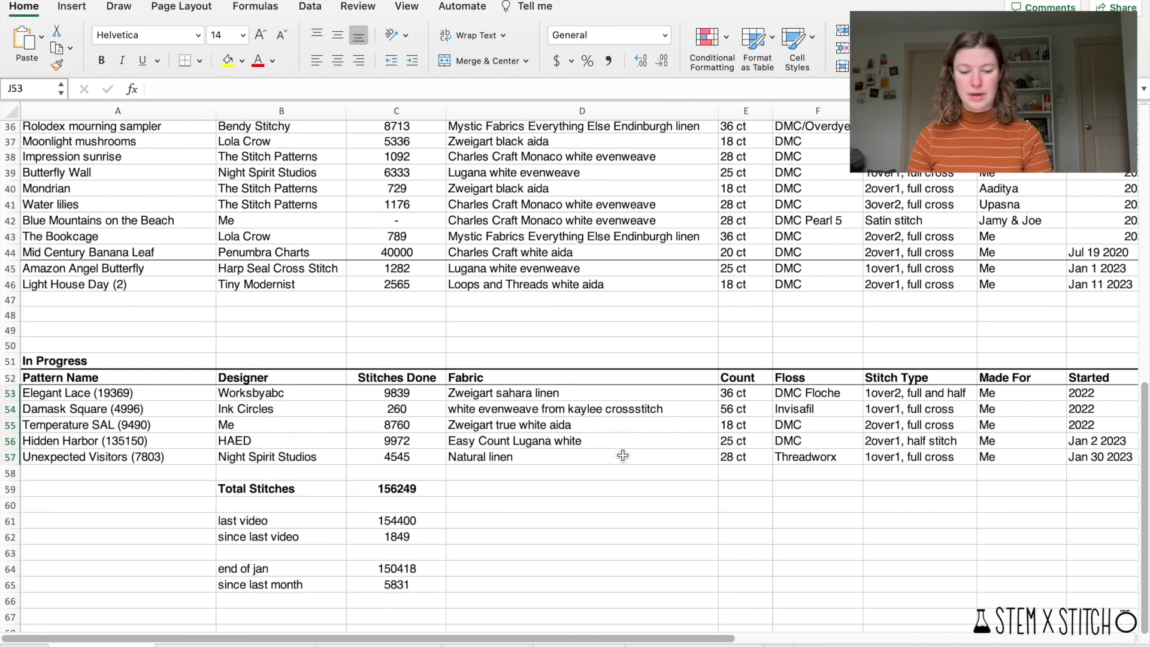
pyautogui.moveTo(105, 392); pyautogui.dragTo(111, 458)
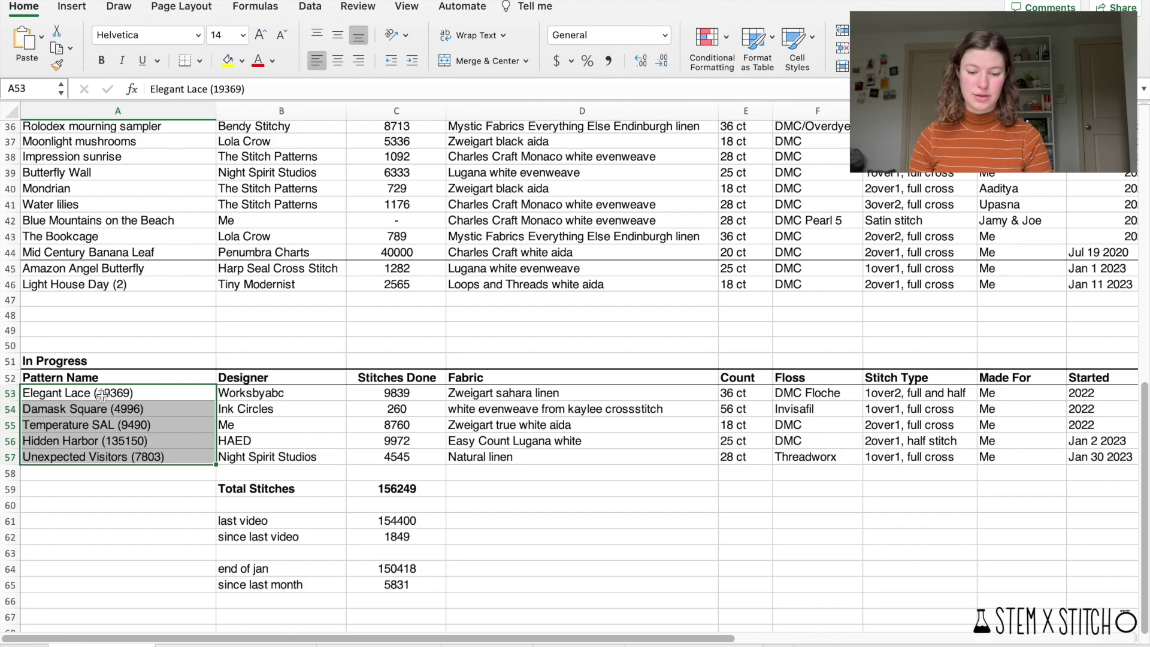
pyautogui.click(114, 394)
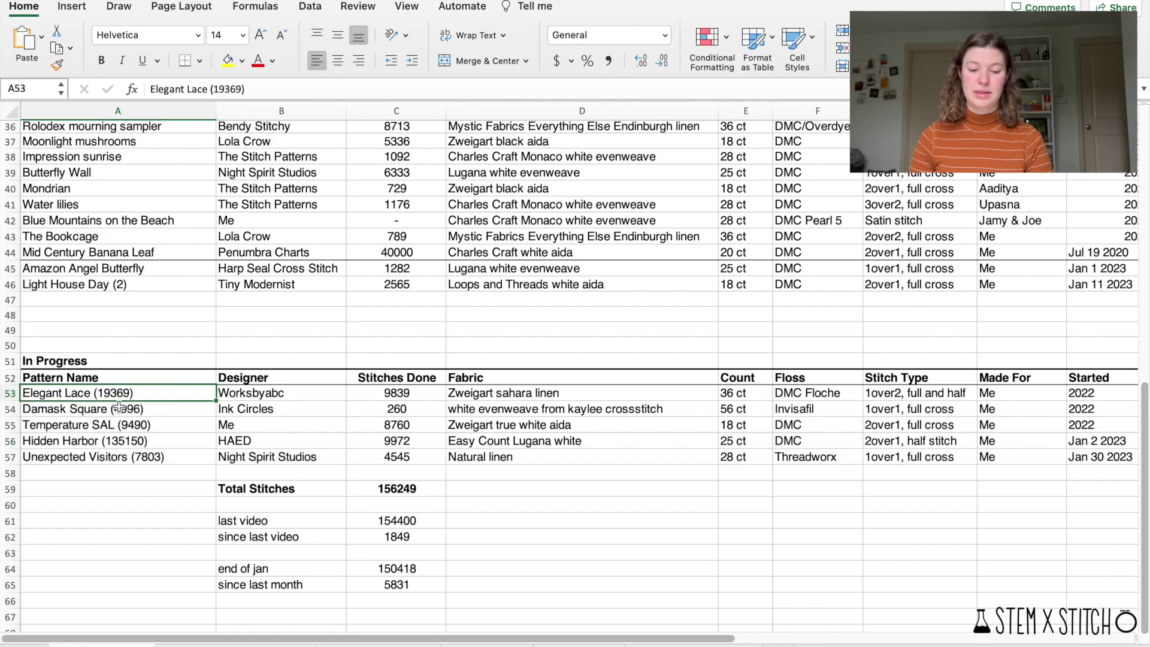
pyautogui.click(386, 396)
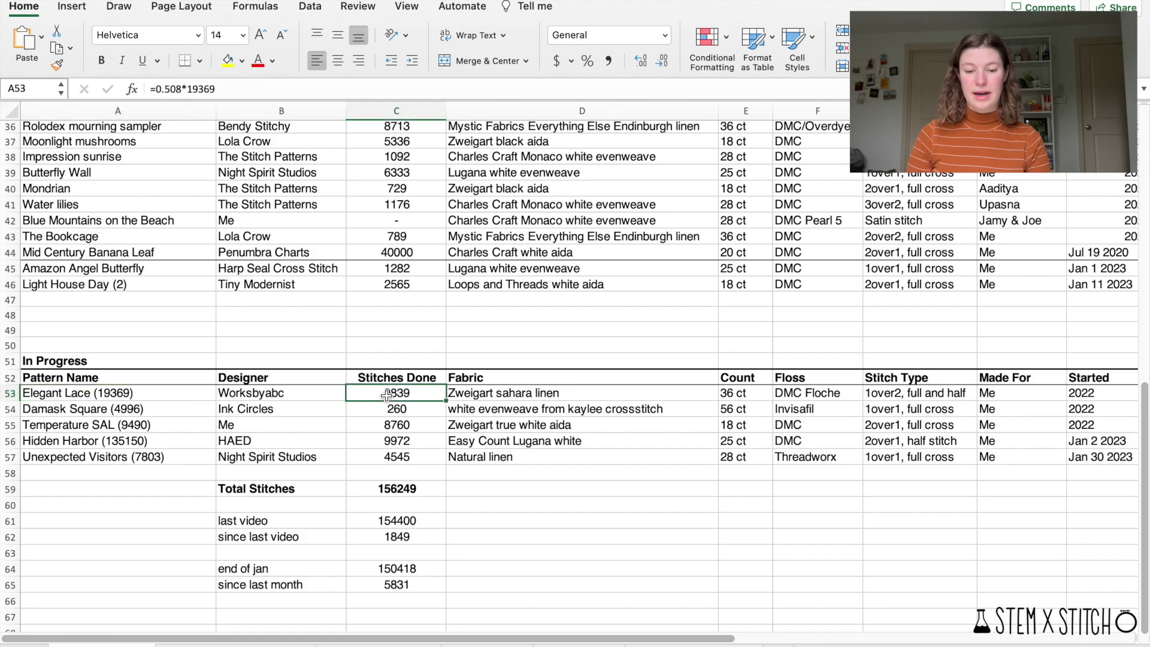
pyautogui.press('Down')
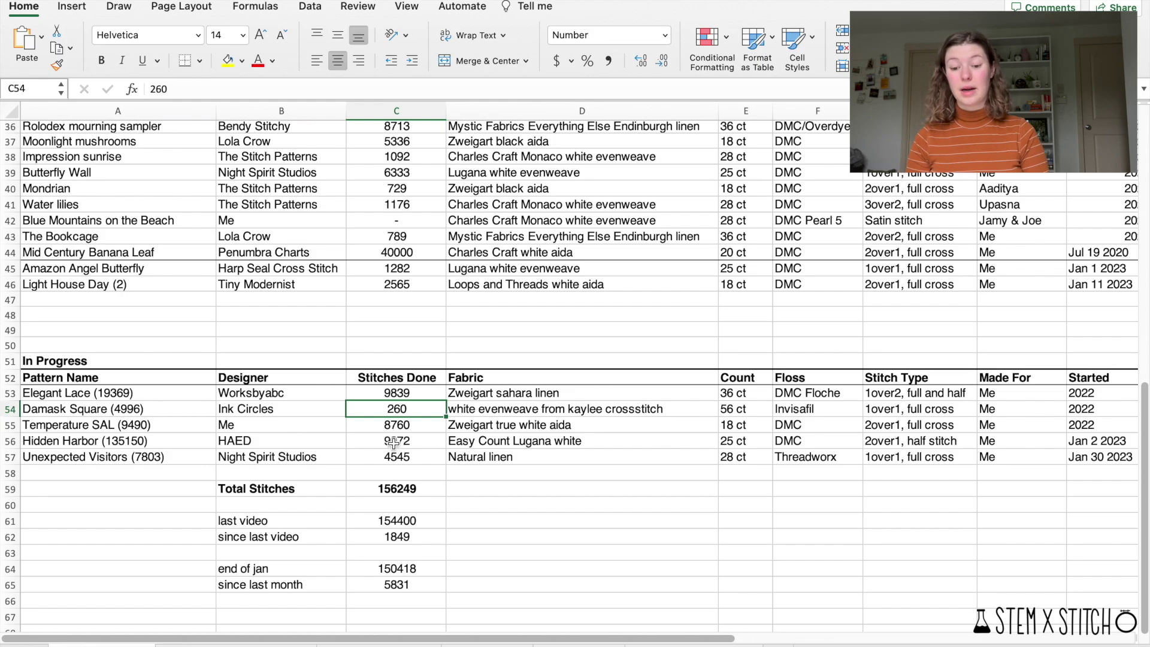
pyautogui.click(393, 424)
pyautogui.click(398, 412)
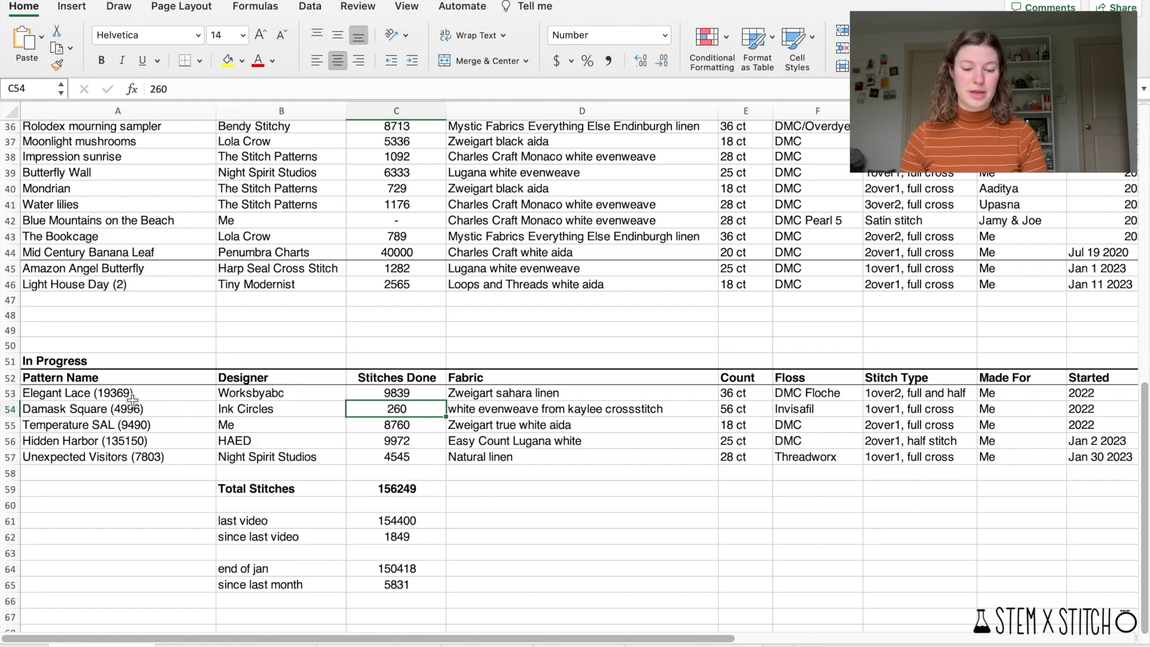
pyautogui.click(132, 420)
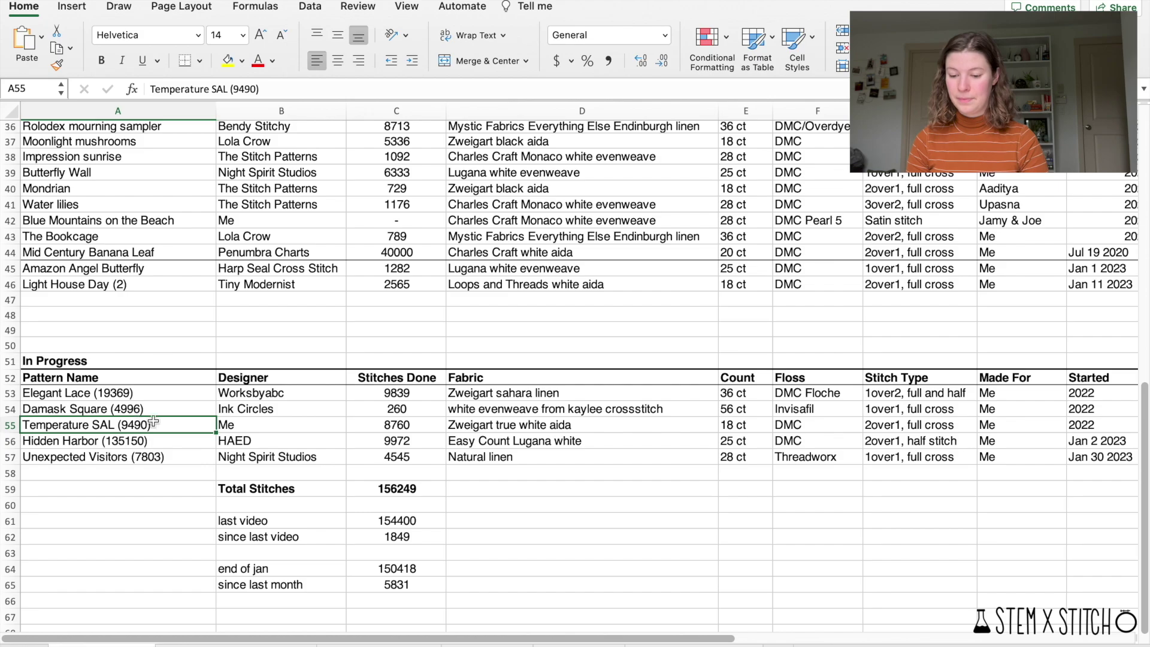
# Highlight the Total Stitches row and inspect the SUM formula in C59 without changing it.
pyautogui.scroll(-2, 546, 528)
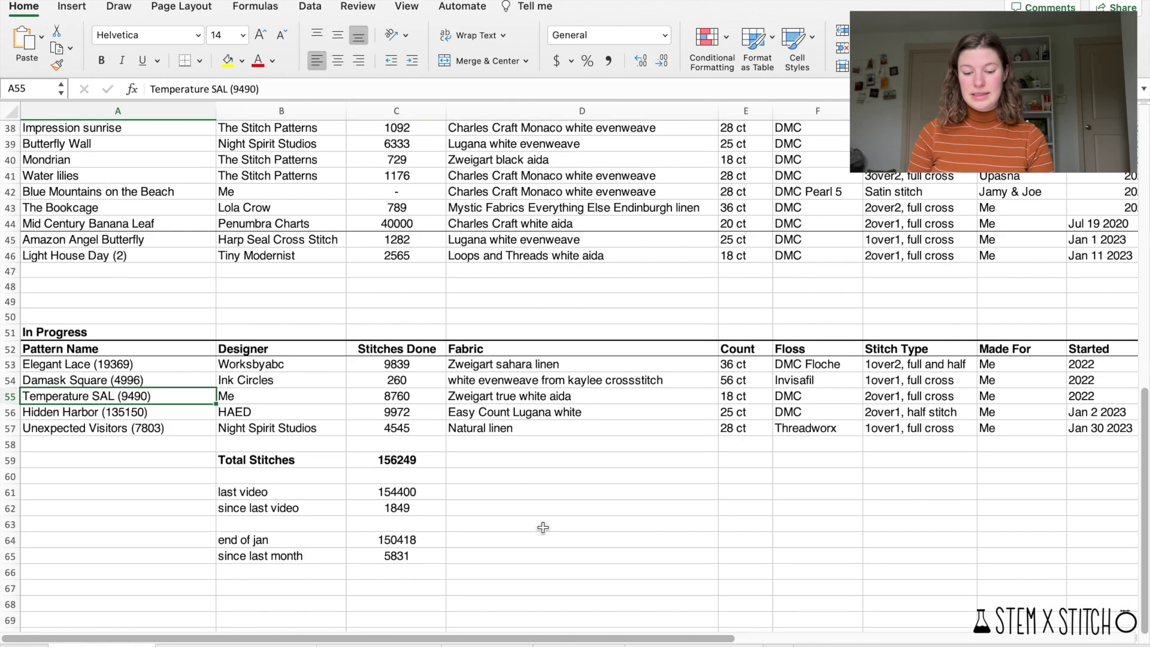
pyautogui.moveTo(235, 463); pyautogui.dragTo(402, 462)
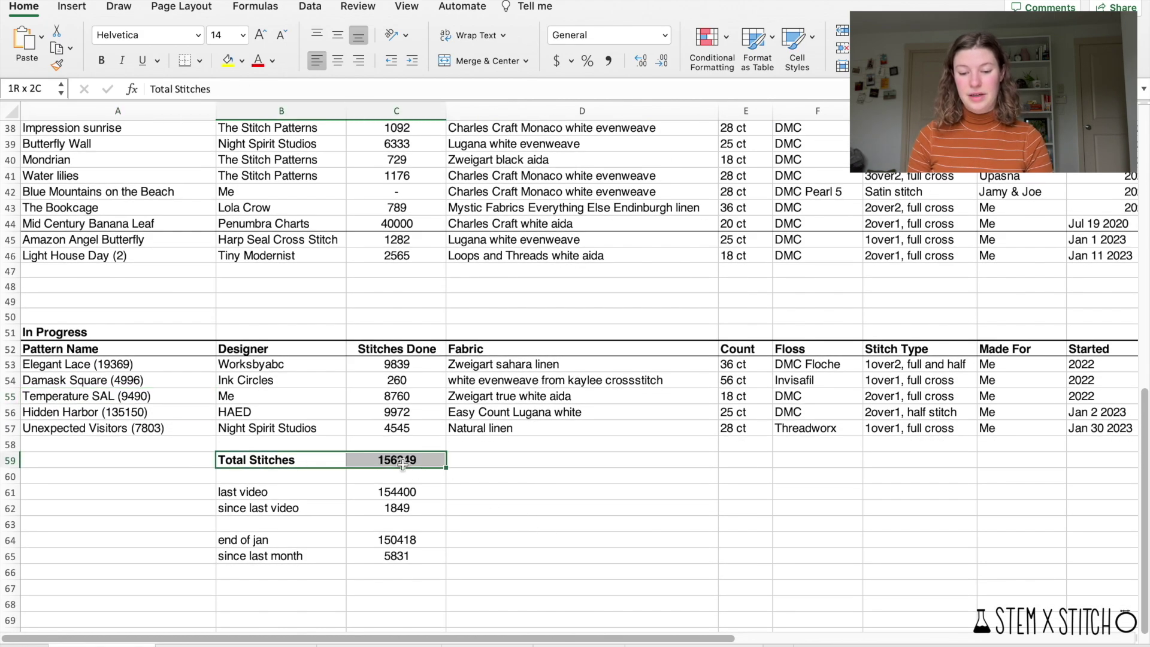
pyautogui.click(459, 474)
pyautogui.doubleClick(410, 464)
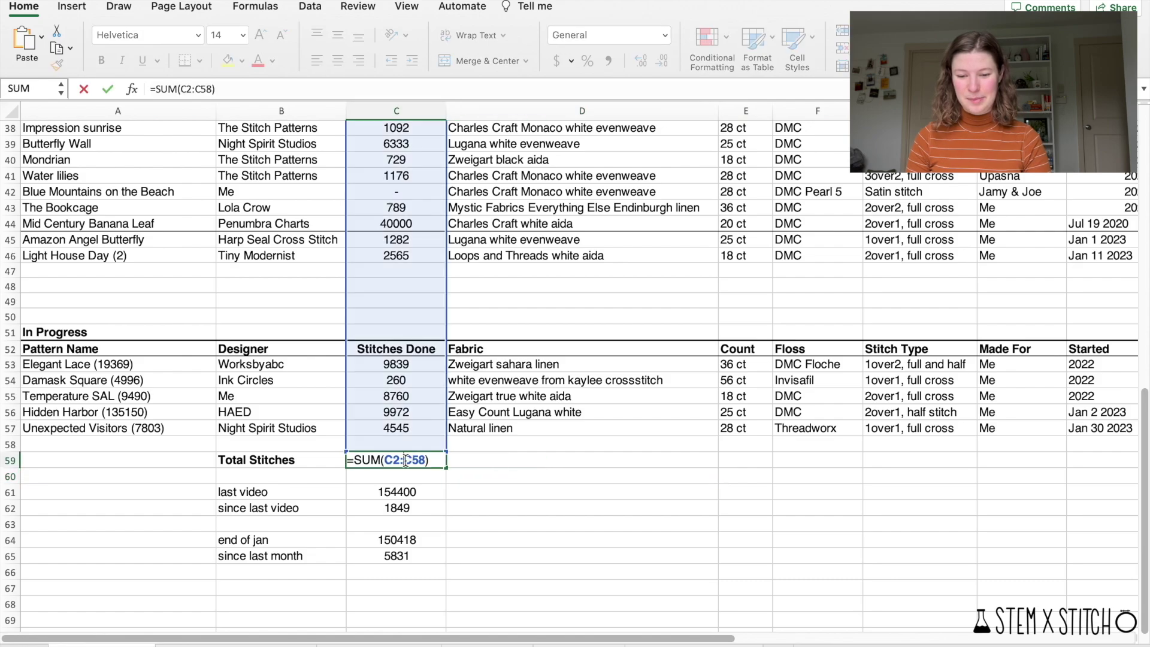
pyautogui.press('Return')
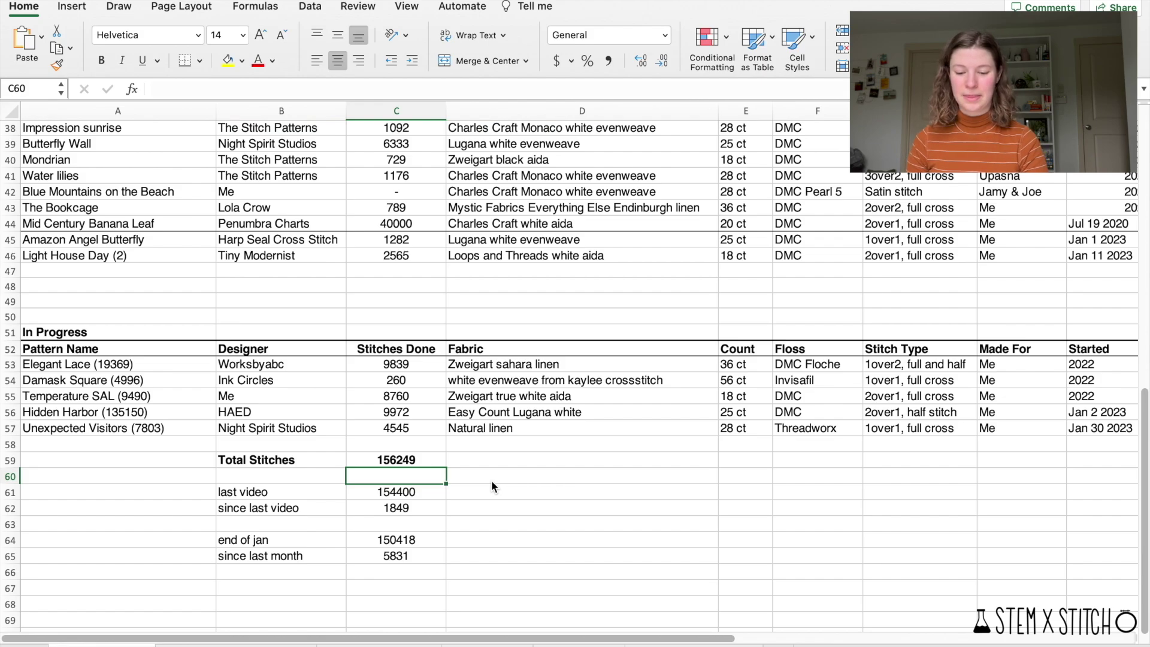
pyautogui.click(401, 458)
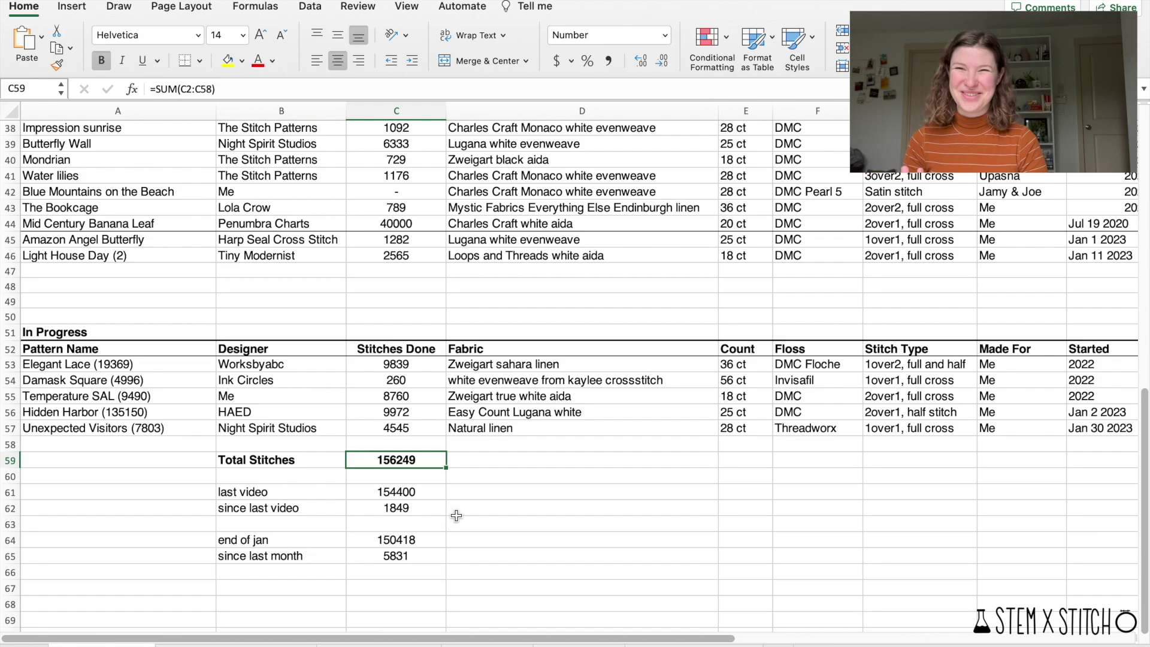
# Examine the last video and end of jan stitch values, and check the difference formulas in C62 and C65.
pyautogui.click(397, 494)
pyautogui.click(224, 491)
pyautogui.click(425, 493)
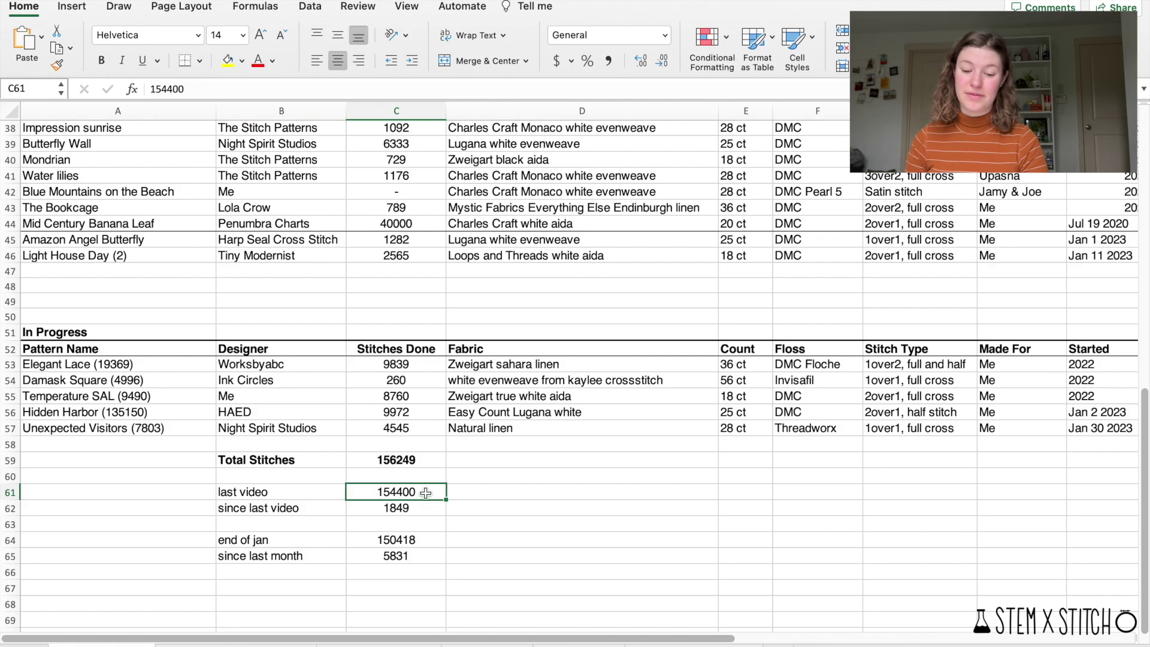
pyautogui.click(428, 538)
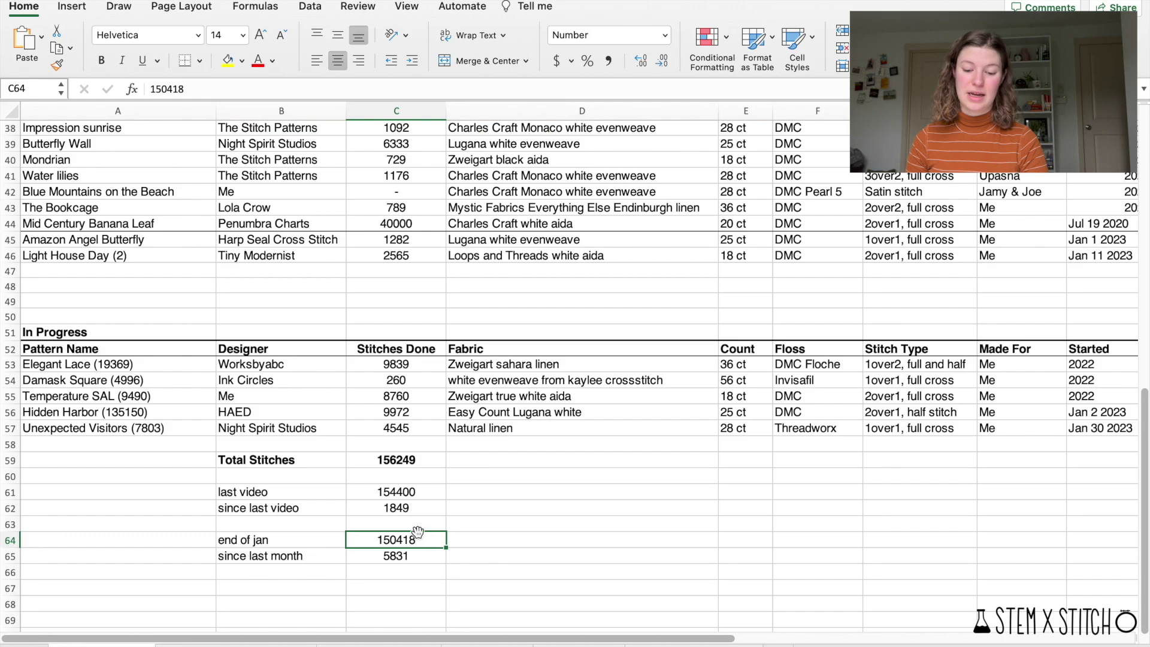
pyautogui.click(421, 511)
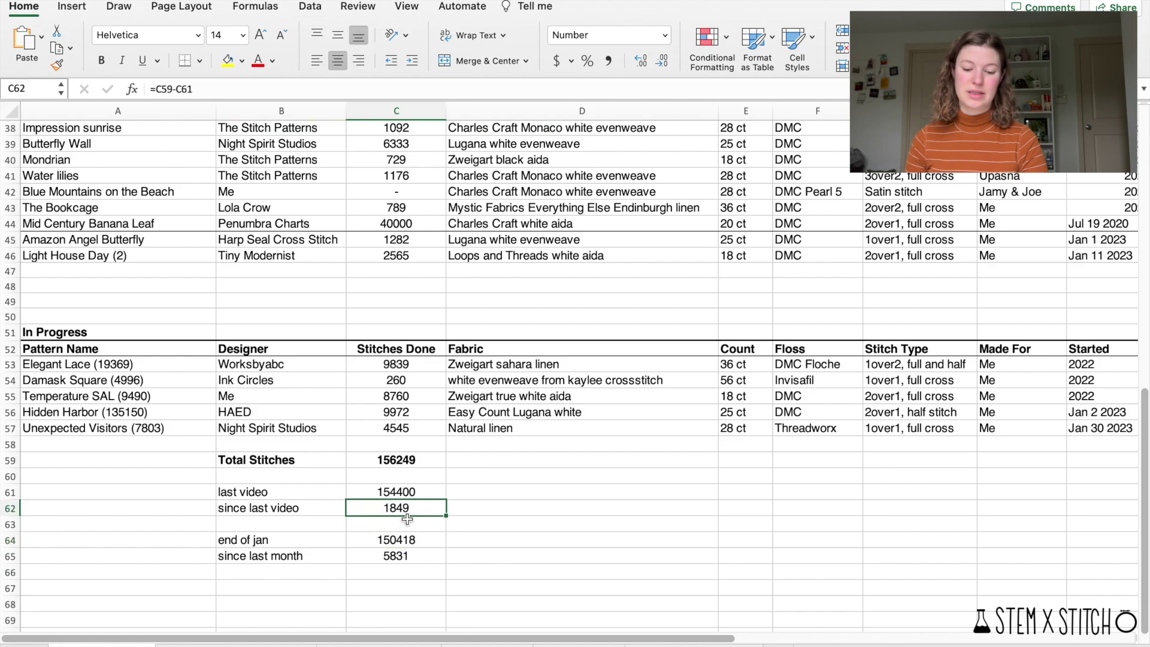
pyautogui.click(422, 554)
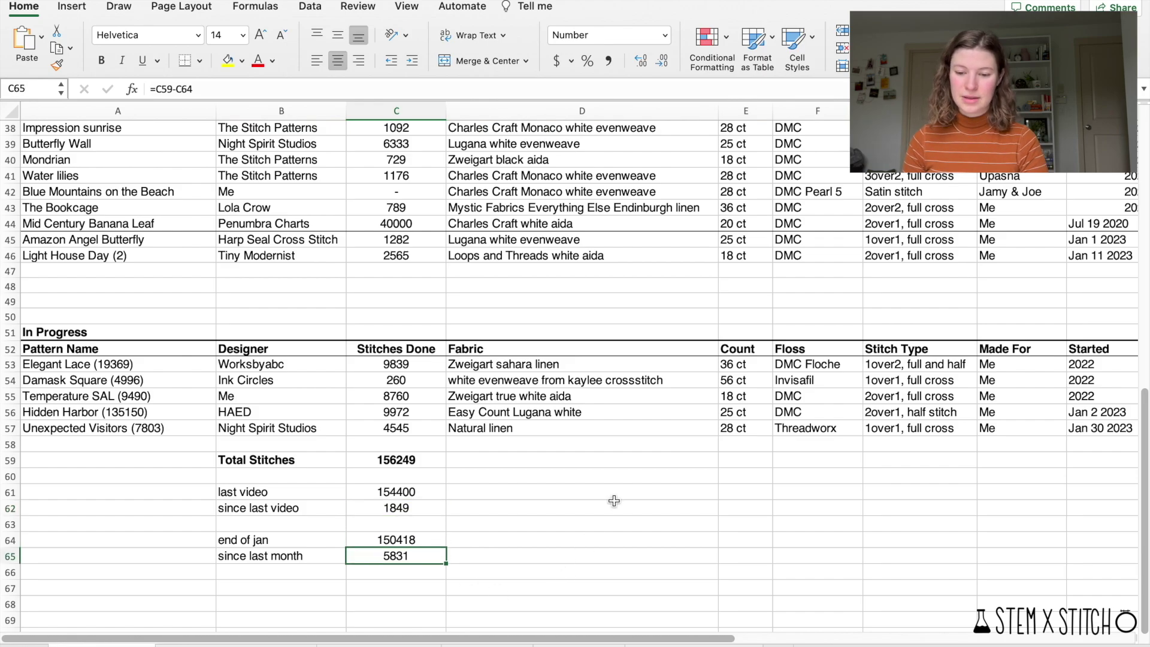
# Look over the whole tracker sheet and review the sheet listing patterns planned for WIPGO this year.
pyautogui.scroll(12, 458, 298)
pyautogui.scroll(-6, 458, 298)
pyautogui.scroll(-5, 459, 297)
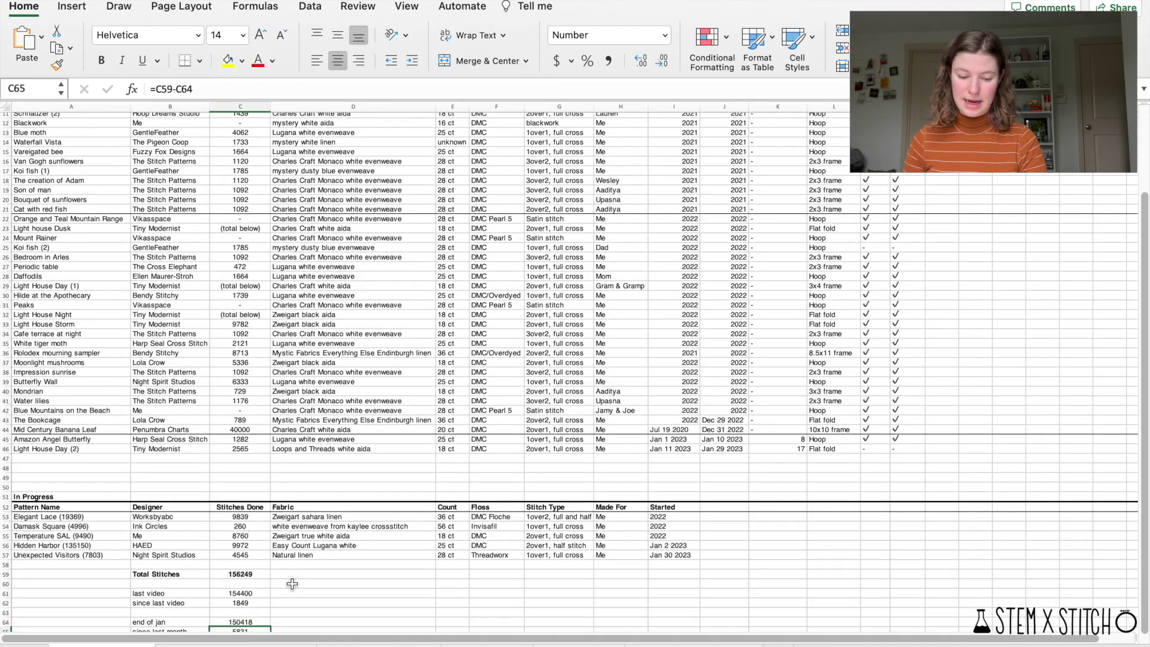
pyautogui.scroll(5, 429, 393)
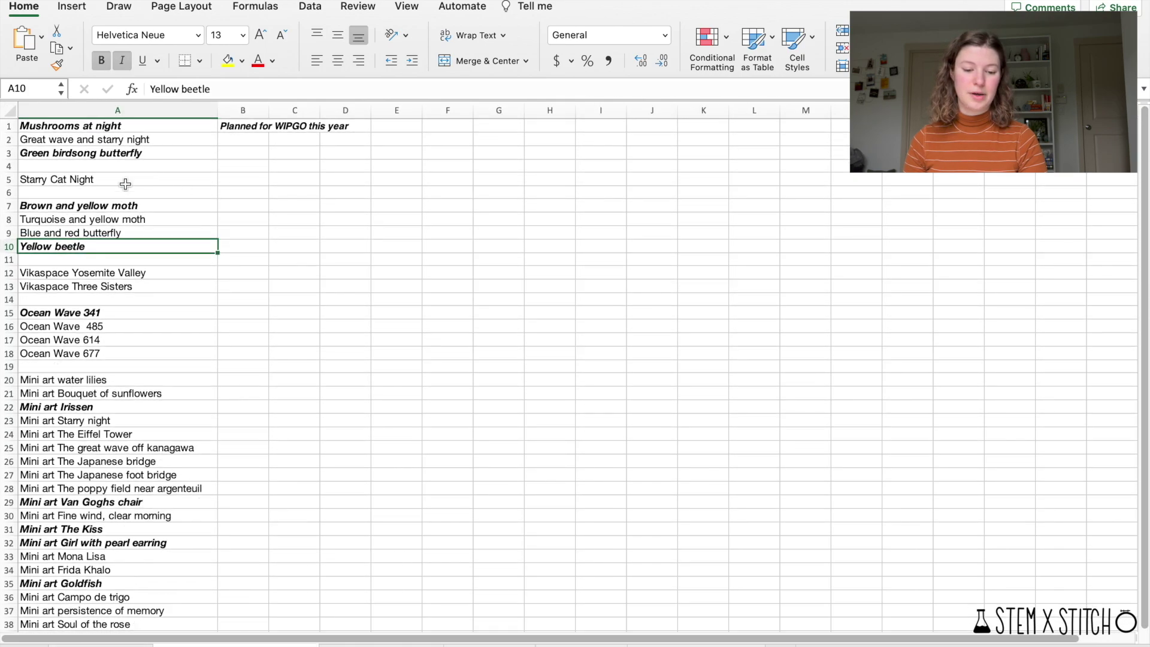
pyautogui.scroll(-3, 65, 505)
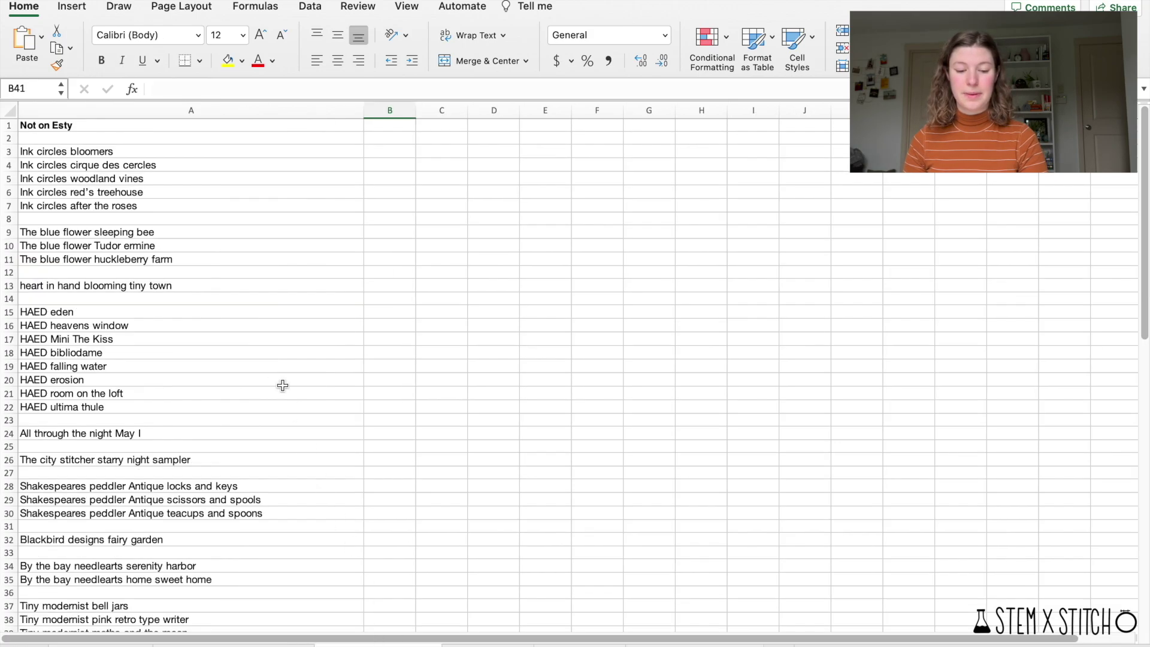
# Browse the pattern list on the Not on Esty sheet and select its heading in A1.
pyautogui.scroll(-10, 267, 305)
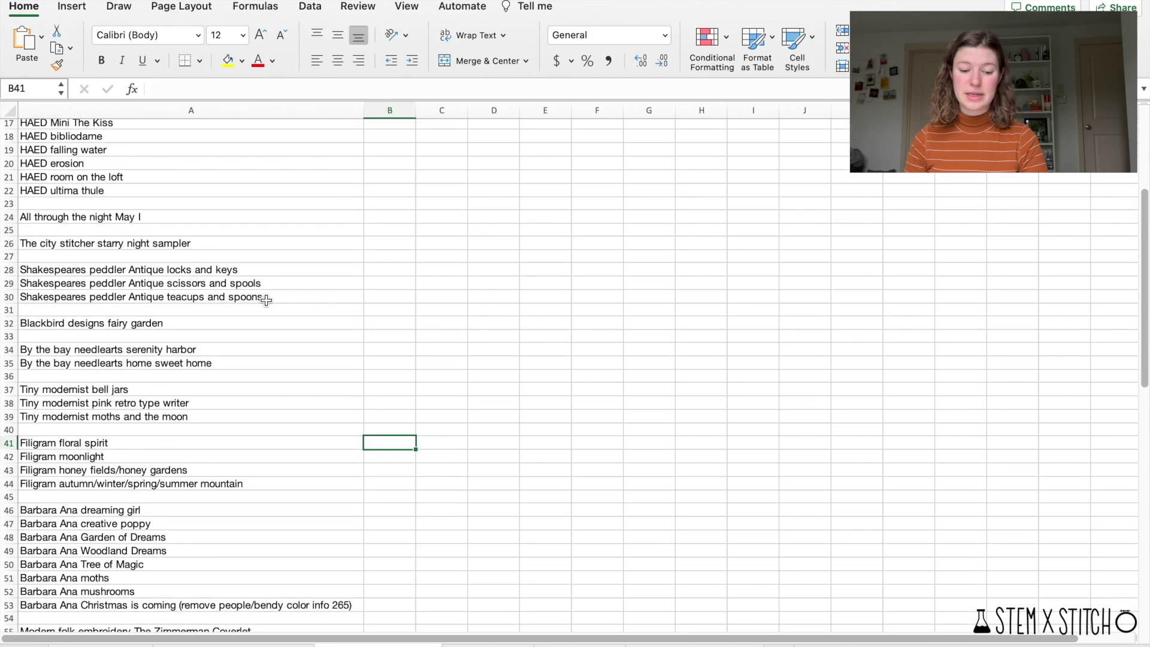
pyautogui.scroll(-10, 267, 301)
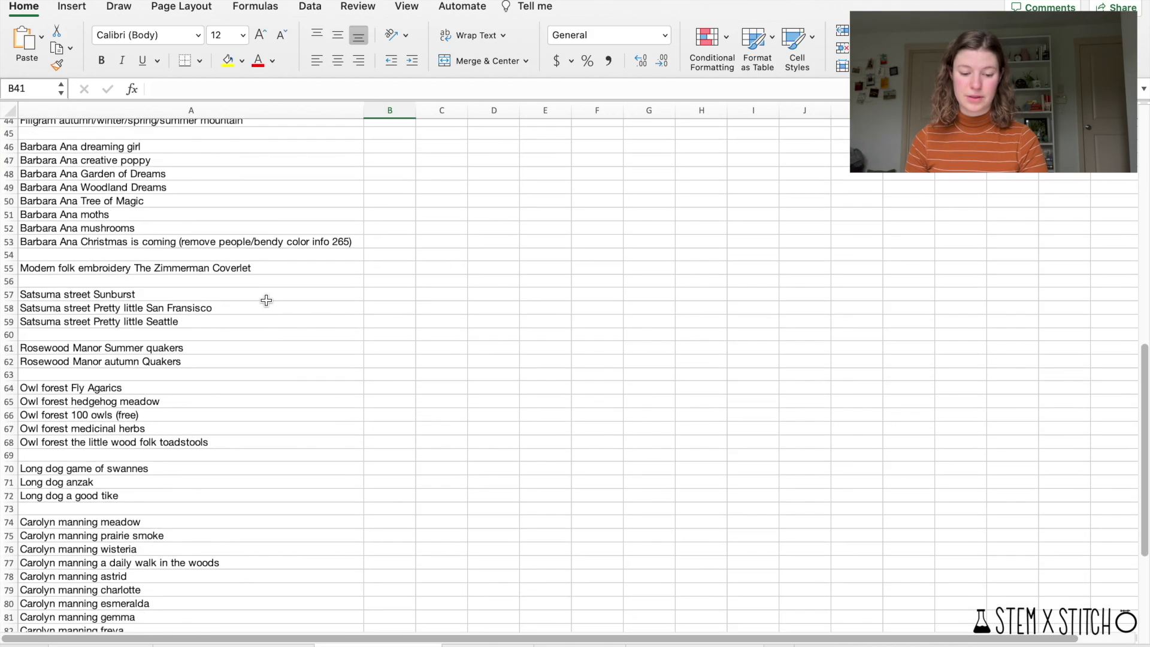
pyautogui.scroll(20, 267, 300)
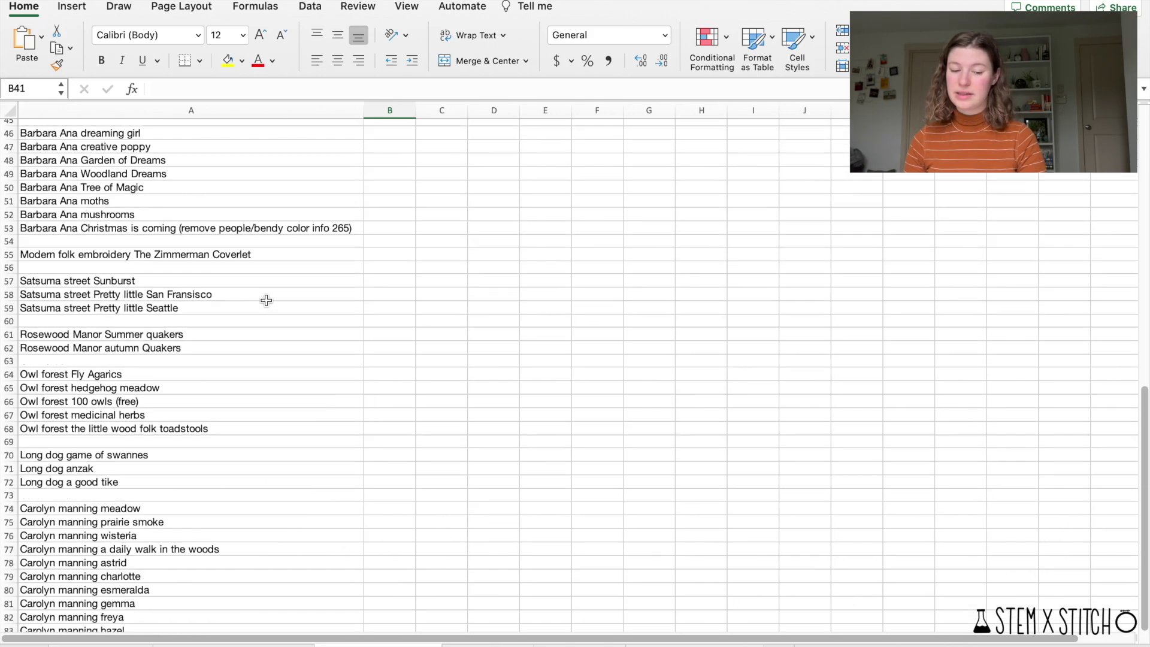
pyautogui.scroll(1, 265, 300)
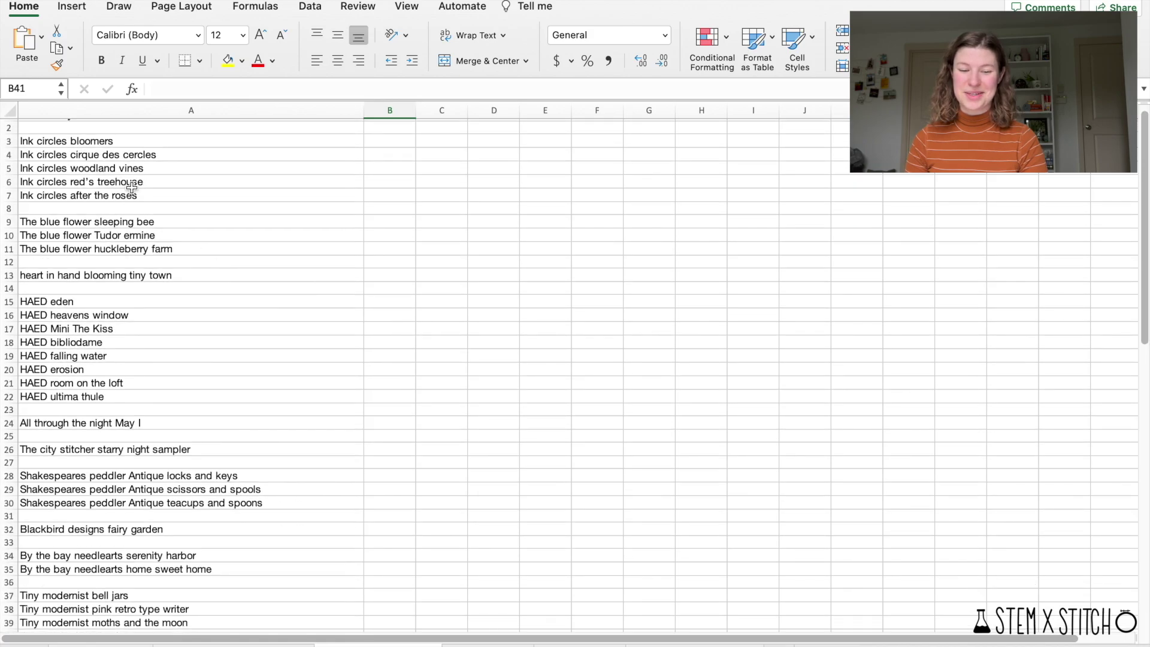
pyautogui.scroll(2, 132, 188)
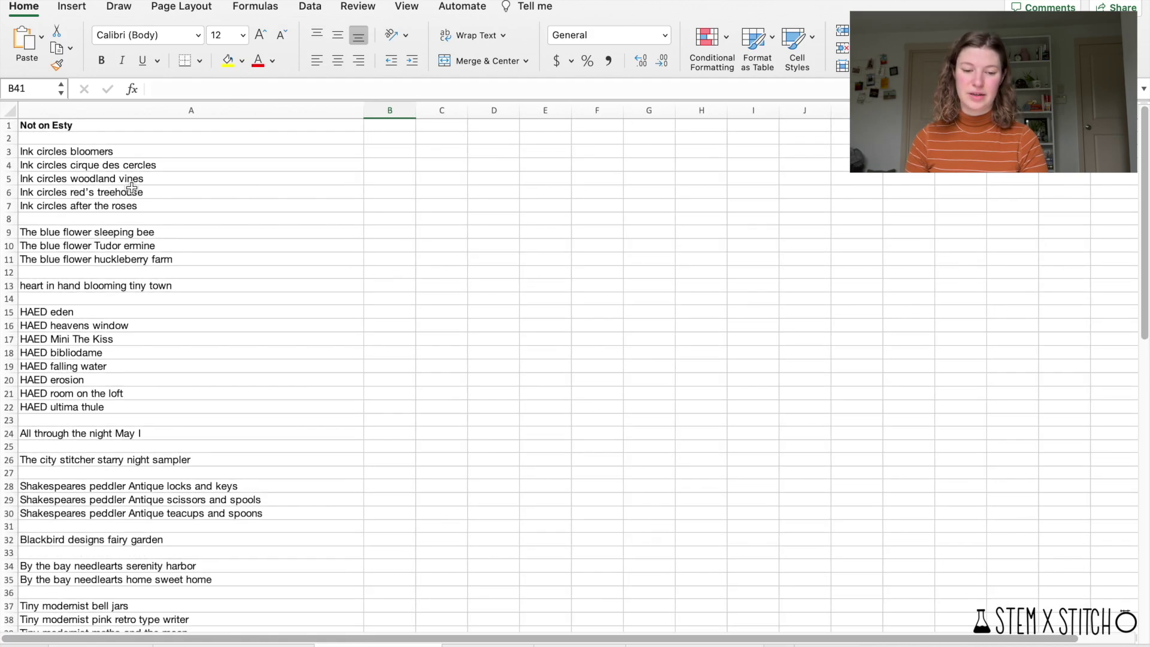
pyautogui.click(36, 126)
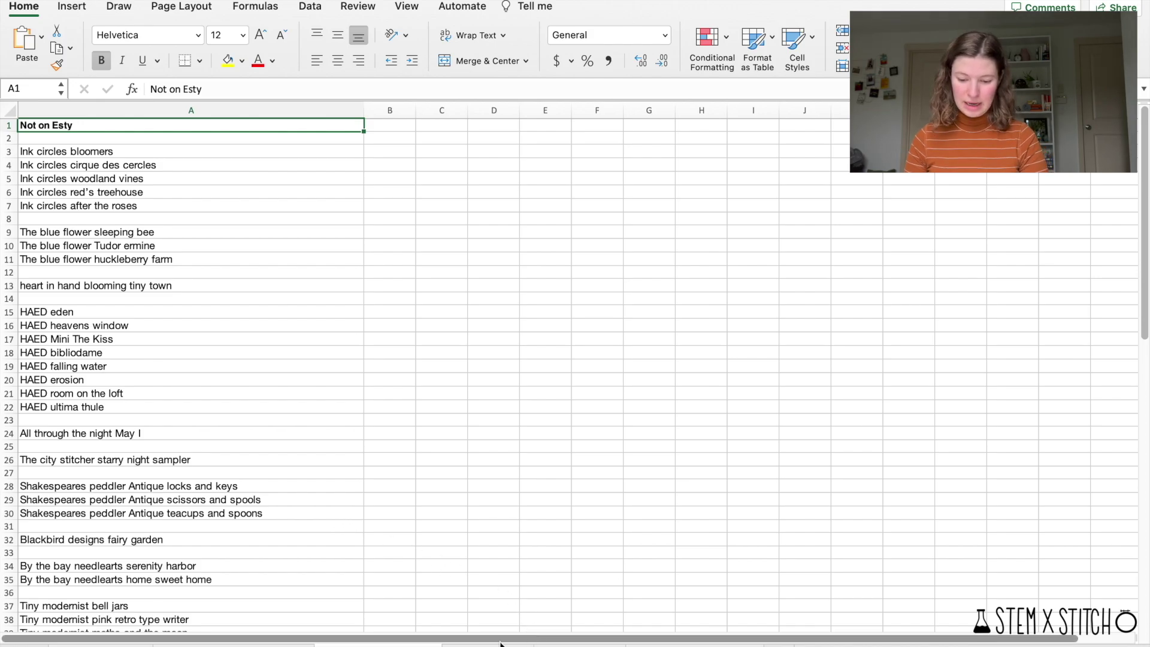
# View the Monthly and Cumulative Stitching charts sheet and the 2022 monthly plans sheet, checking January's Bus Project and Wipgo entries.
pyautogui.click(532, 640)
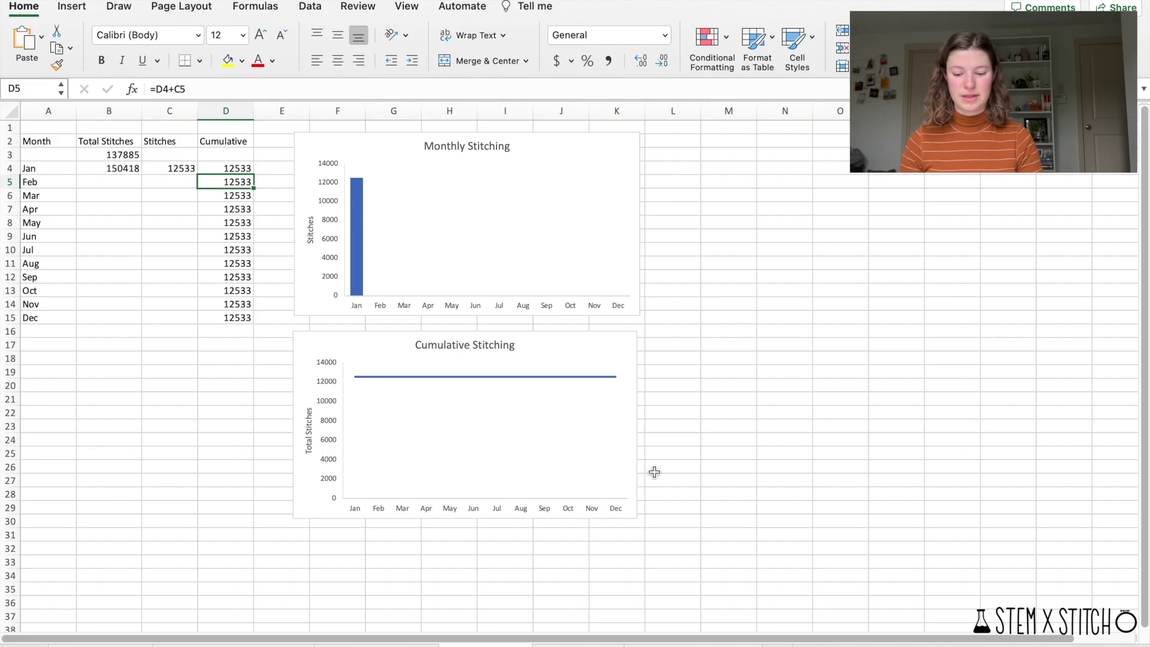
pyautogui.hotkey('ctrl', 'pagedown')
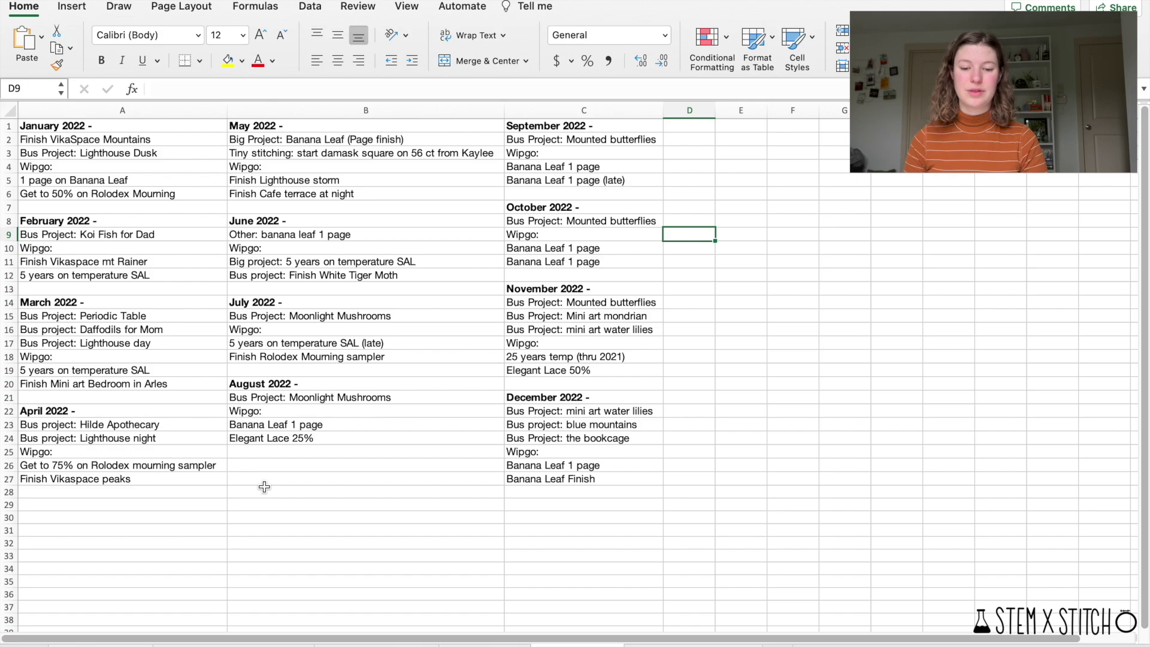
pyautogui.moveTo(257, 143); pyautogui.dragTo(257, 192)
pyautogui.click(167, 159)
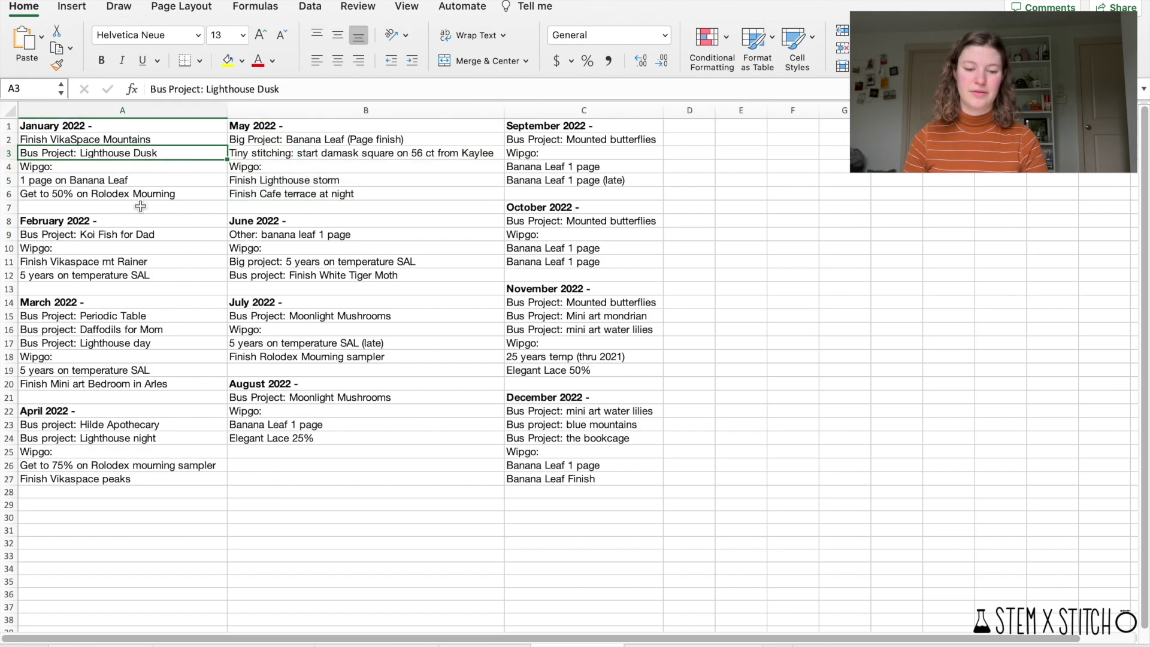
pyautogui.click(141, 170)
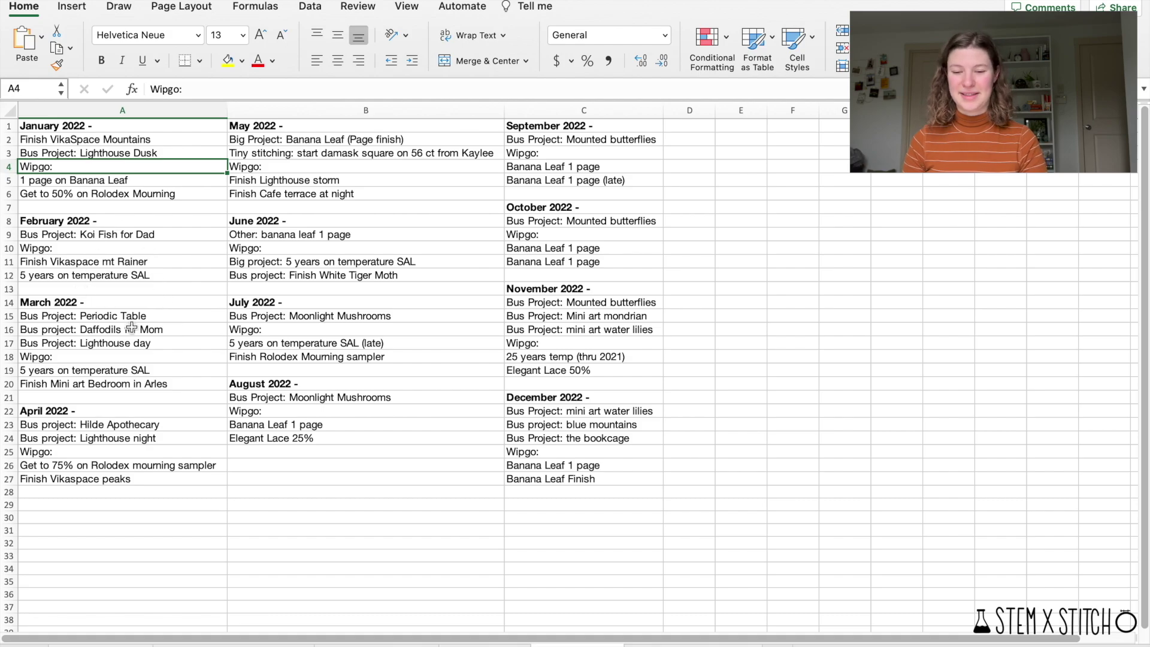